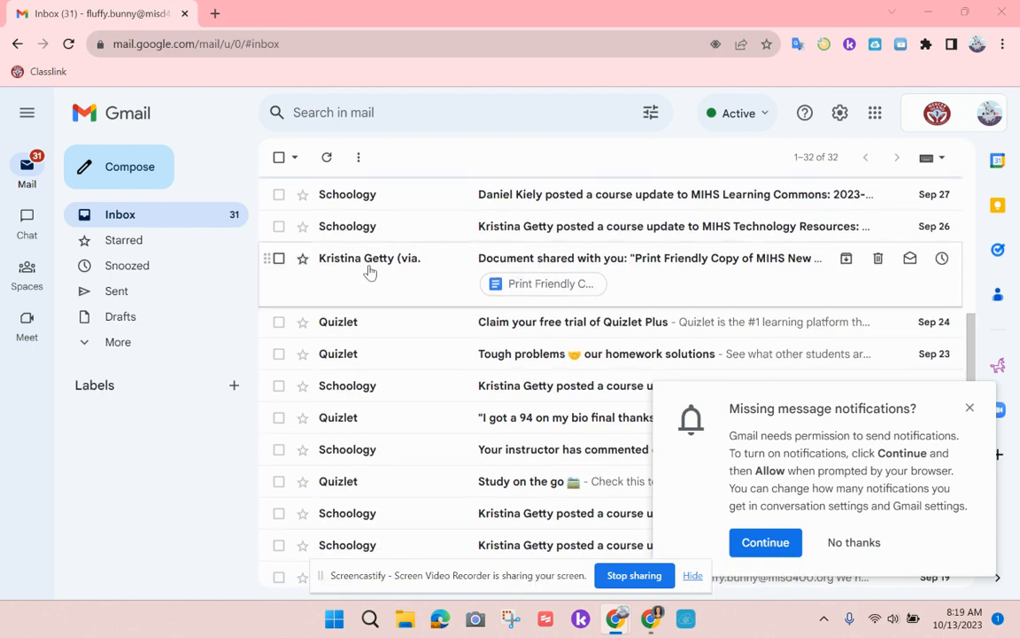
Turn on Gmail message notifications and allow mail.google.com to show them in the browser
scroll(476, 383, down, 2)
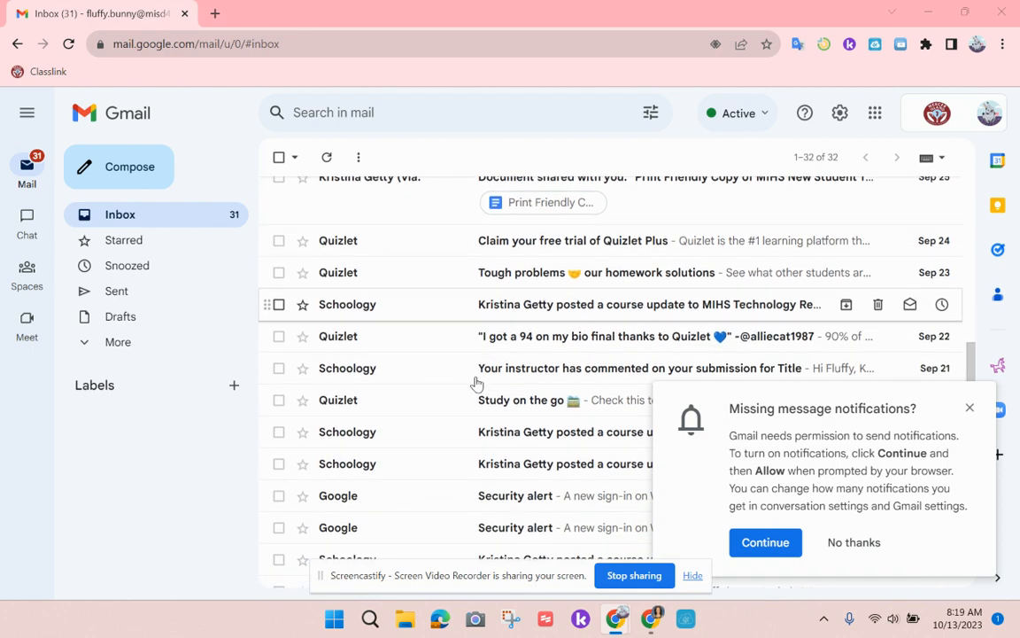
scroll(476, 383, up, 4)
scroll(477, 383, up, 3)
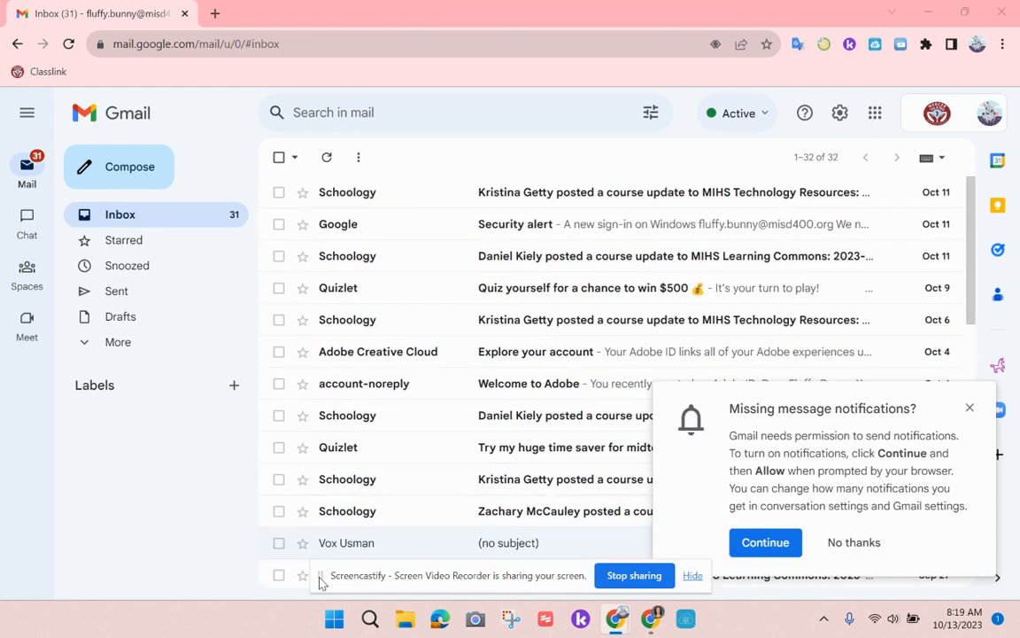
drag(326, 582, 71, 581)
click(440, 574)
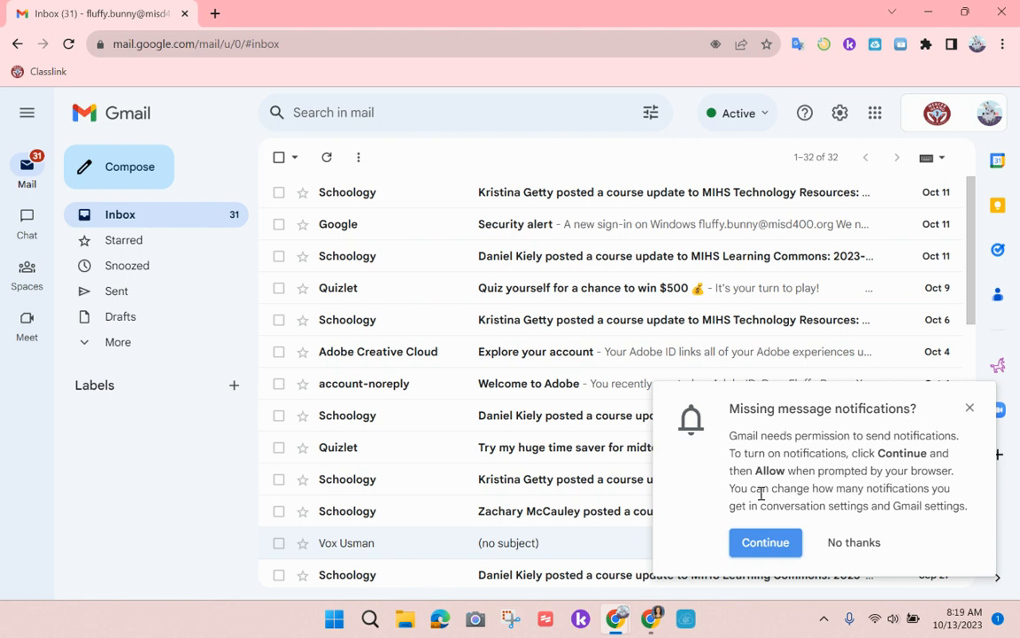
click(766, 549)
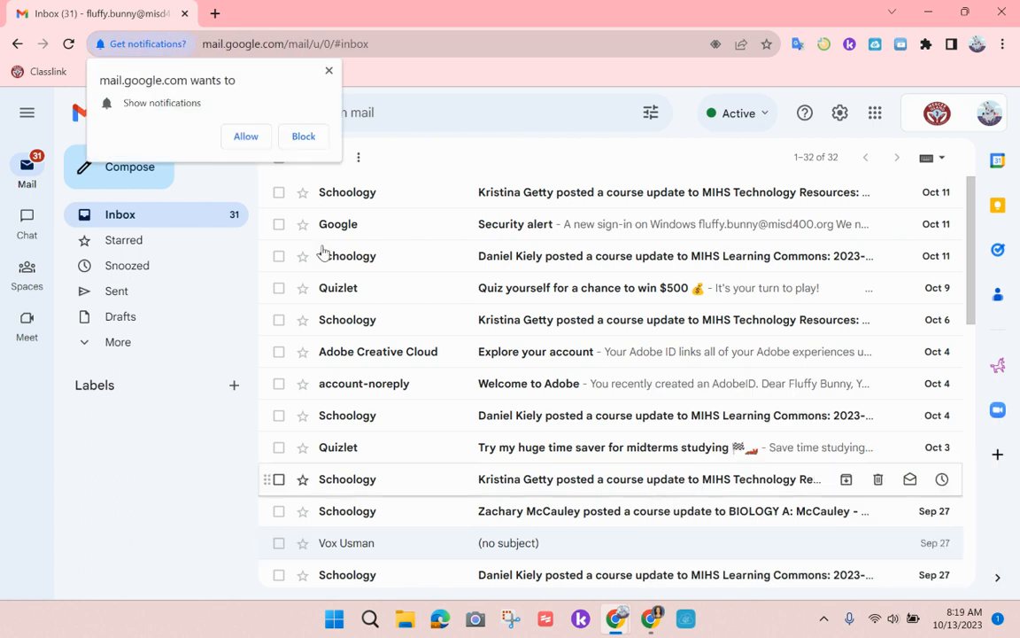
click(258, 147)
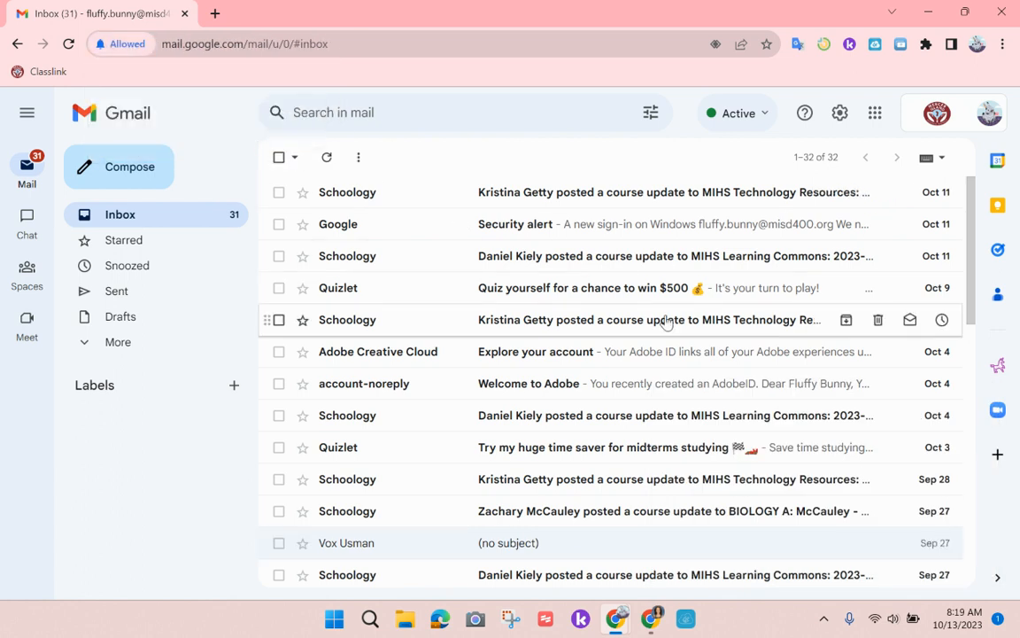
Turn Do not disturb on and back off in the Windows notification center
click(998, 626)
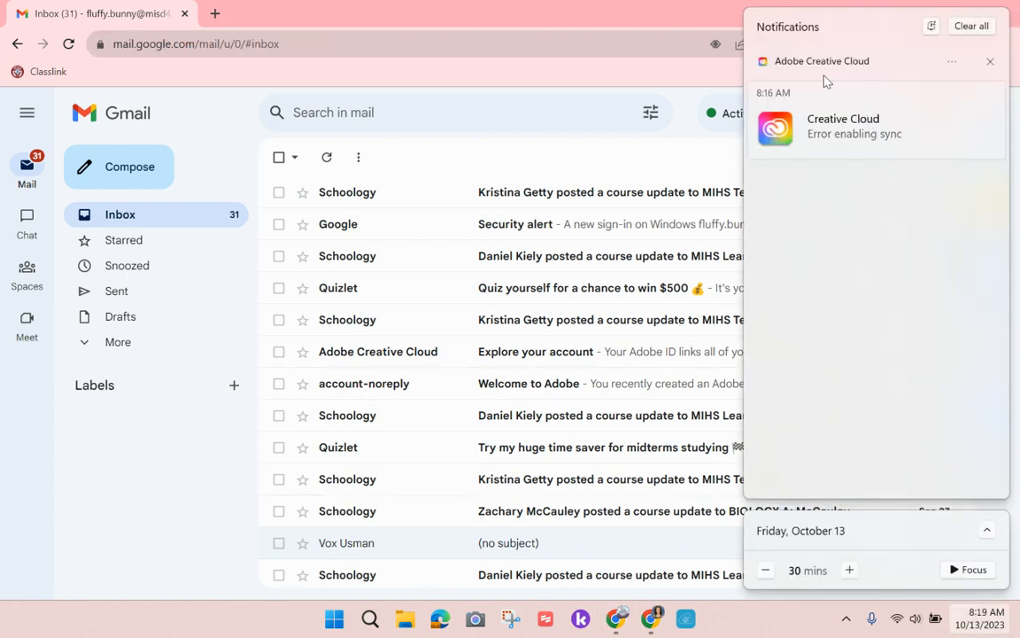
click(931, 27)
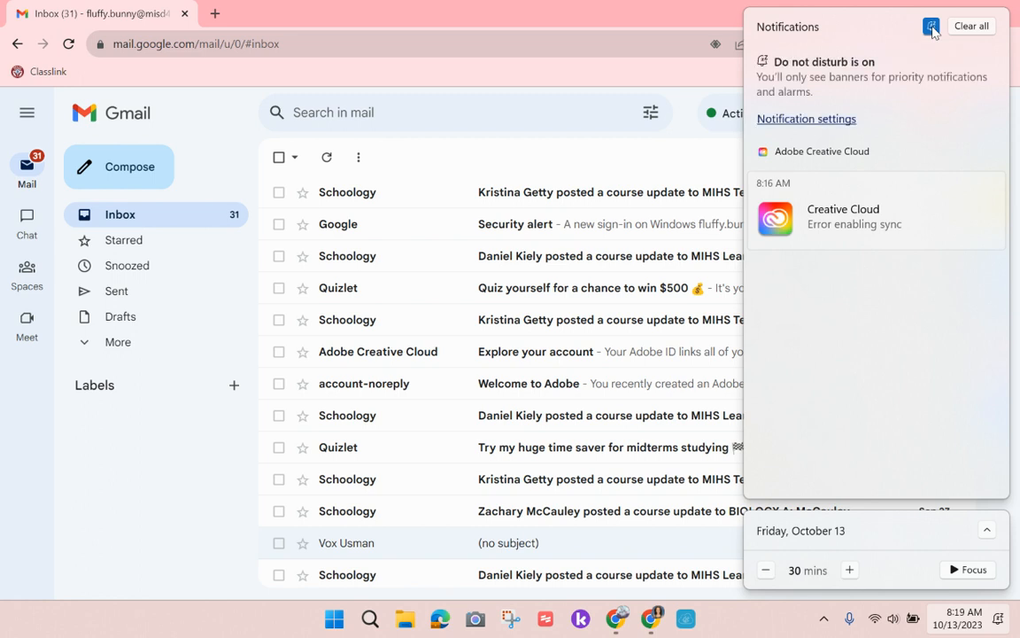
click(932, 28)
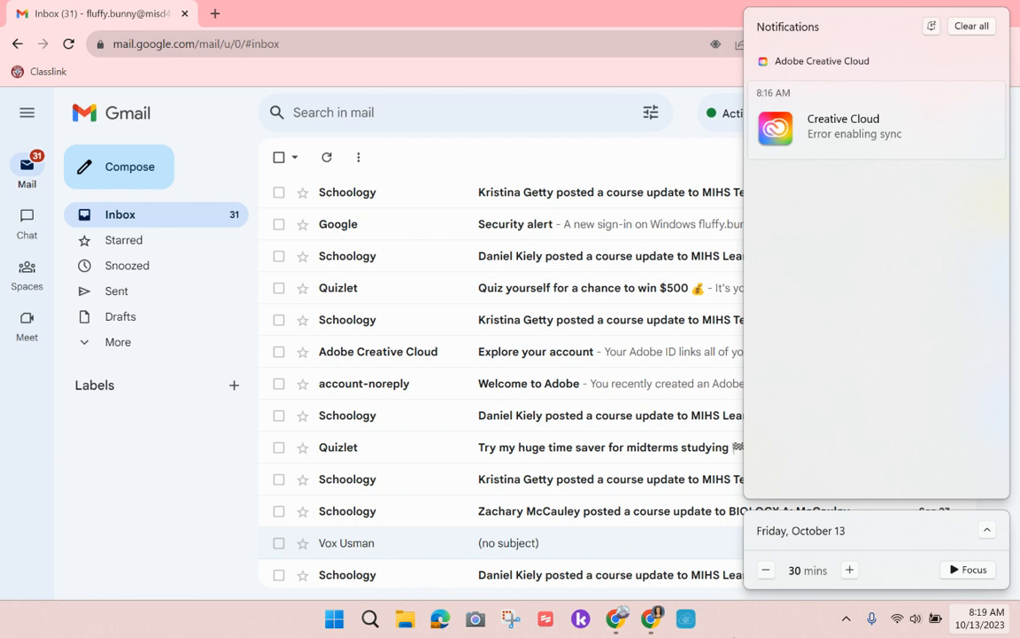
click(755, 620)
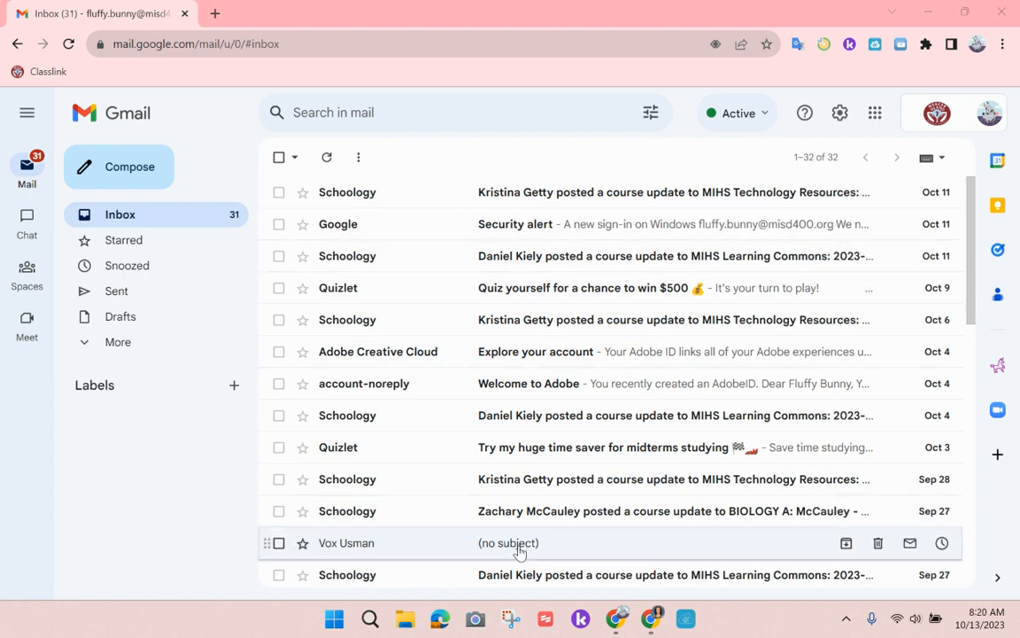
Open Schoology in a new browser tab and sign in with the student's Google account
click(214, 14)
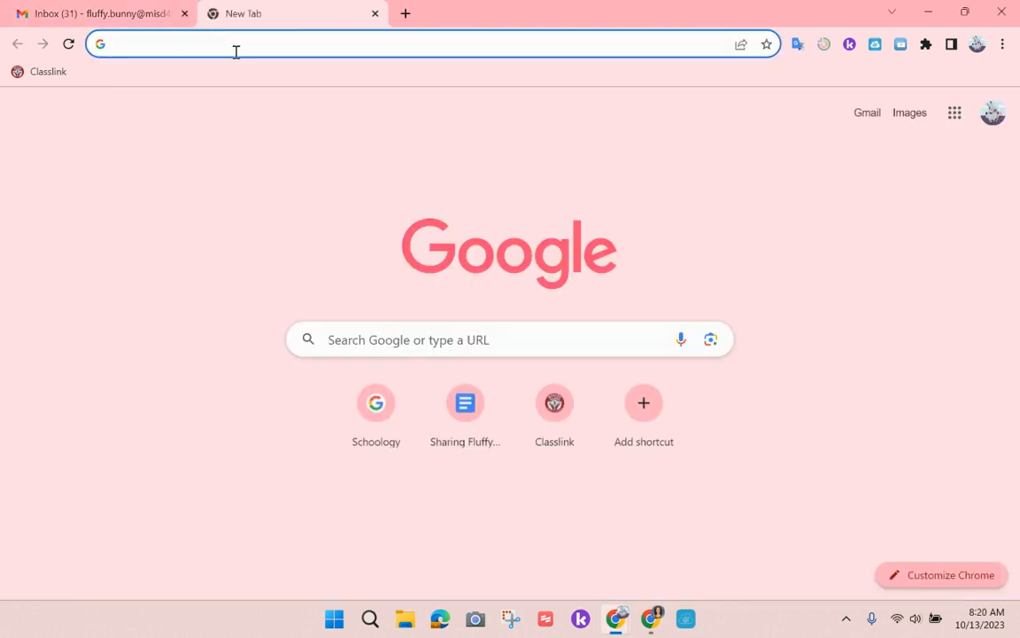
click(387, 405)
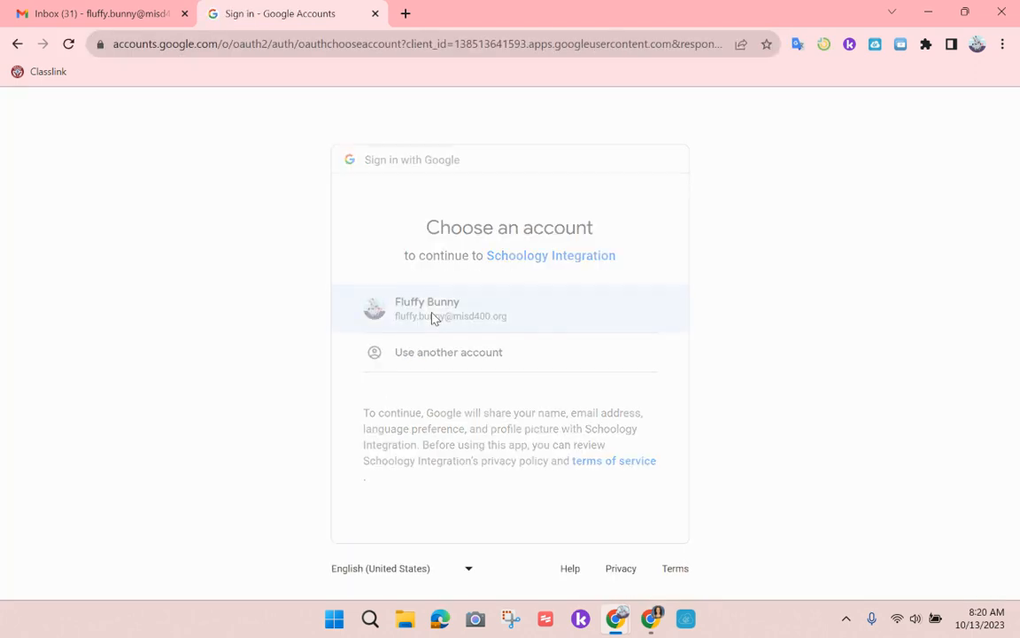
click(433, 316)
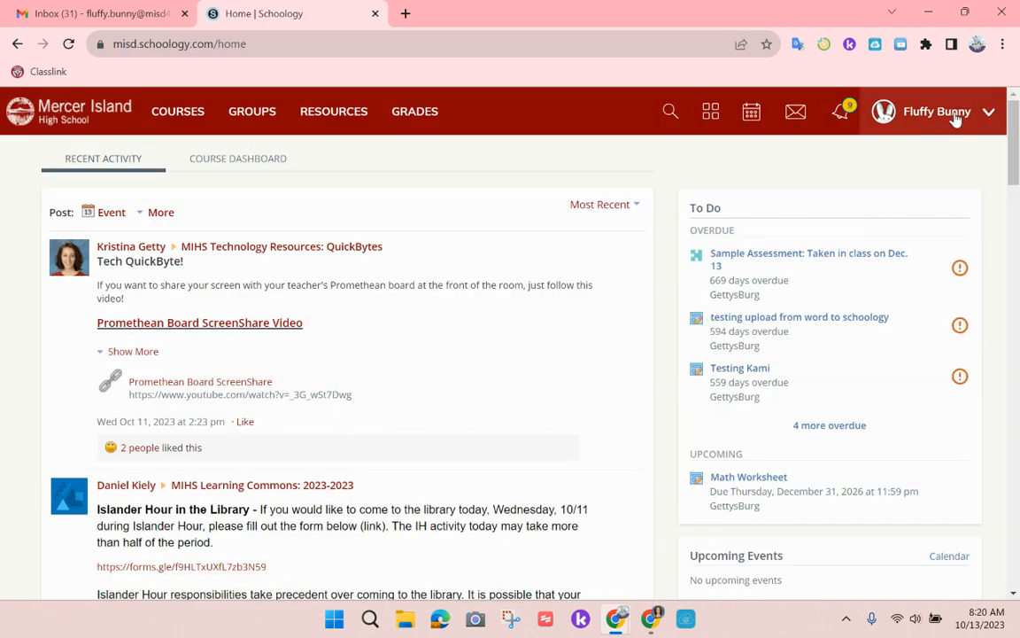
Open the notification preferences in the Schoology account settings
click(986, 114)
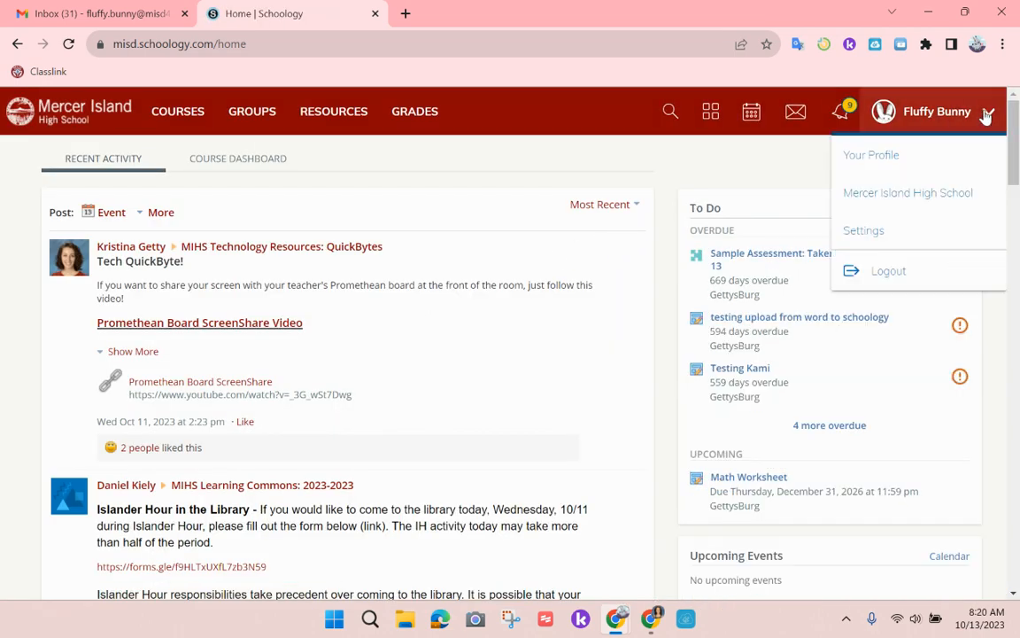
click(874, 246)
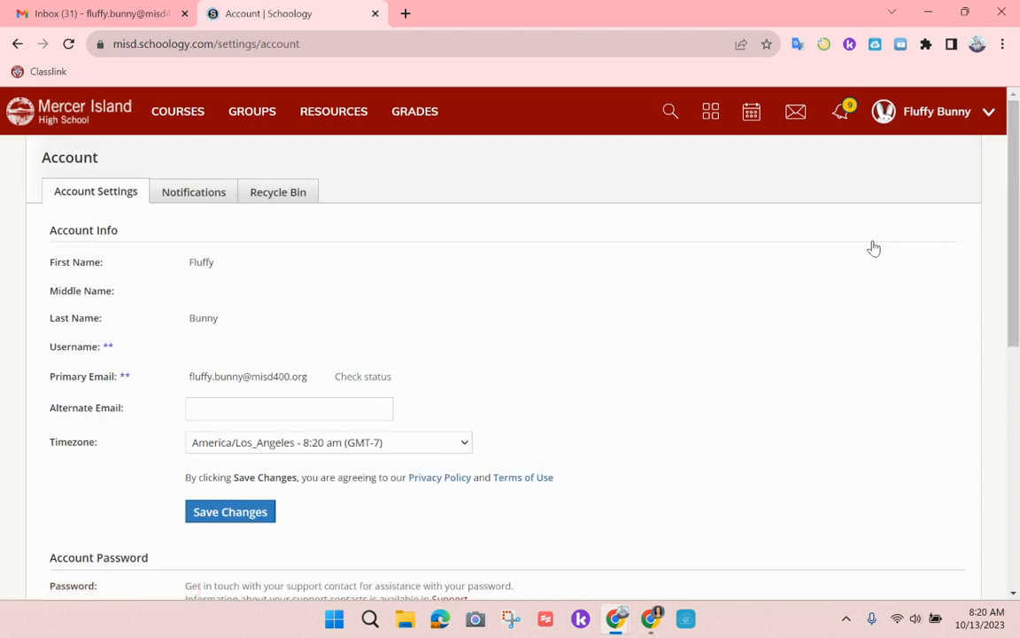
click(203, 198)
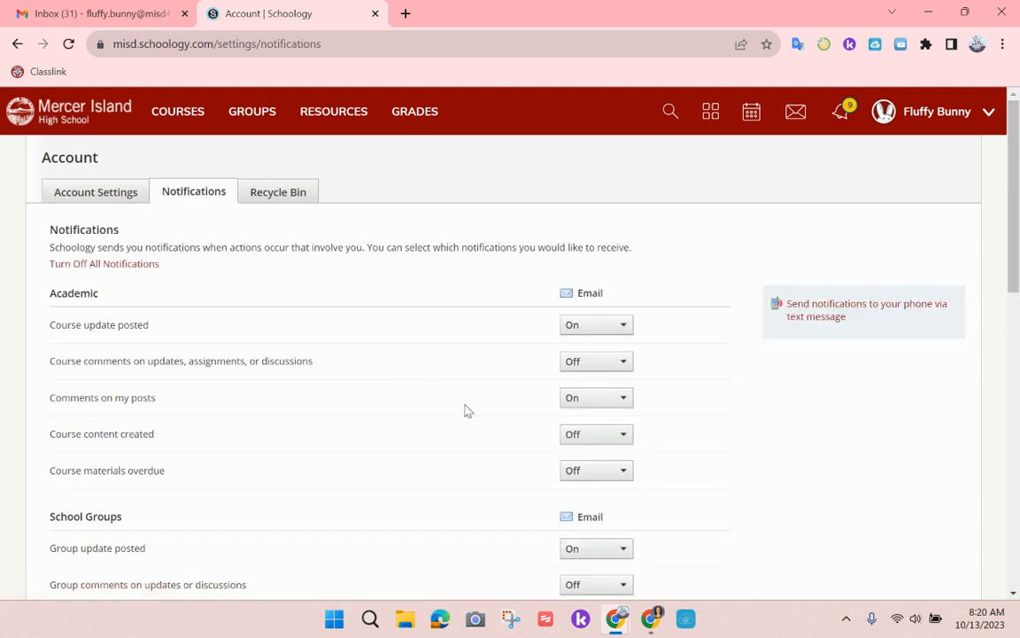
Set the Academic email notification for course comments on updates, assignments, or discussions to On
scroll(468, 410, down, 1)
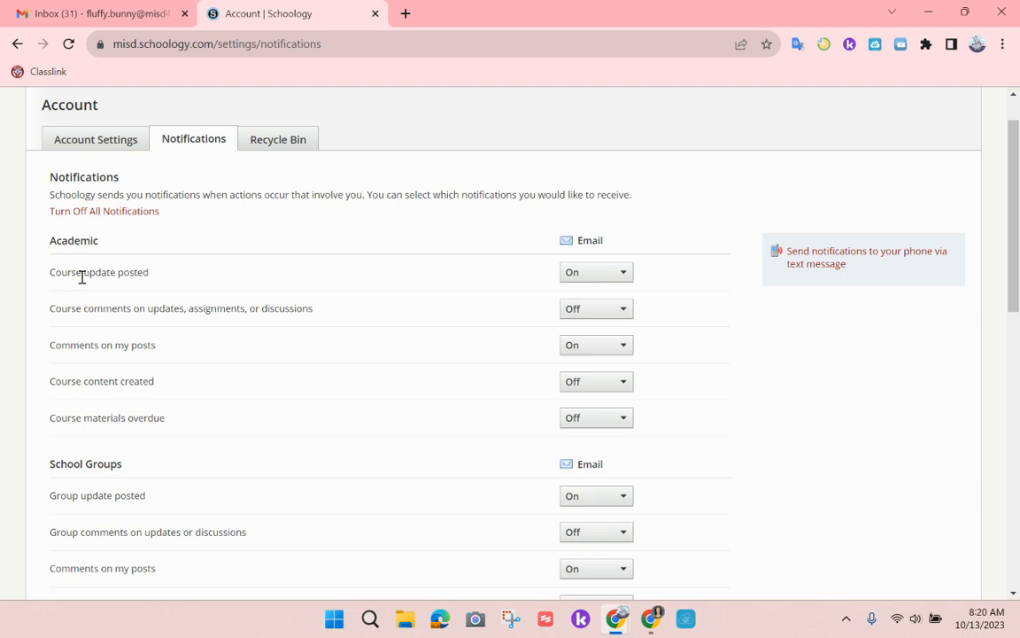
drag(81, 276, 126, 277)
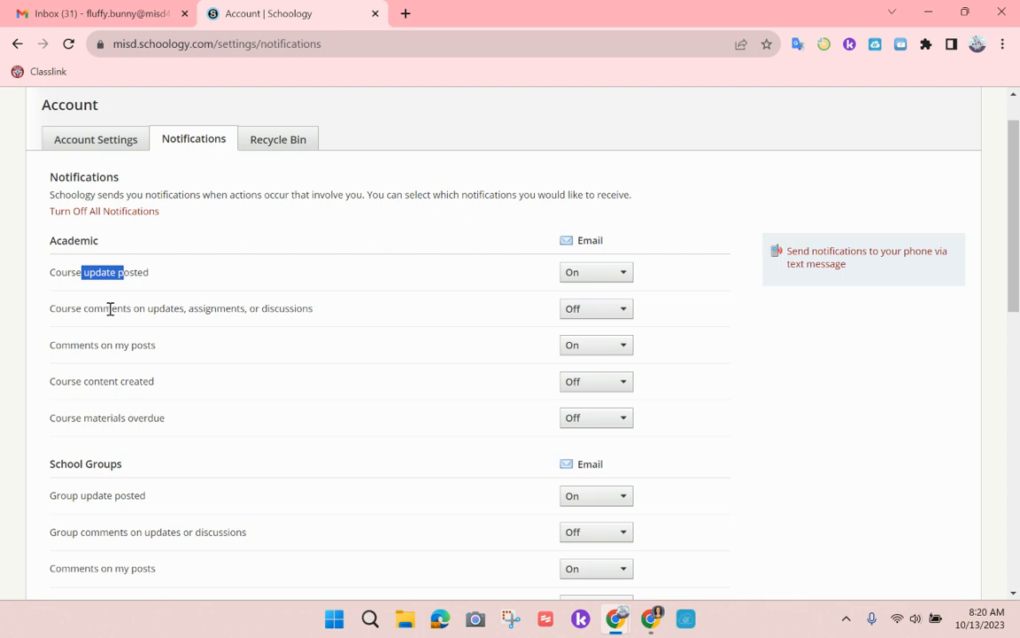
drag(78, 308, 150, 308)
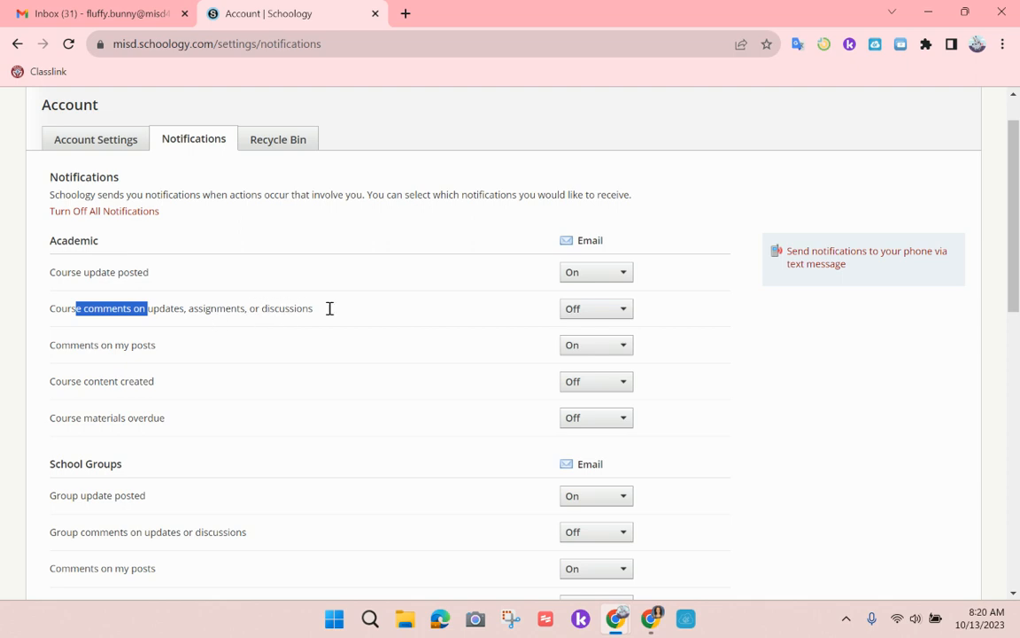
click(620, 310)
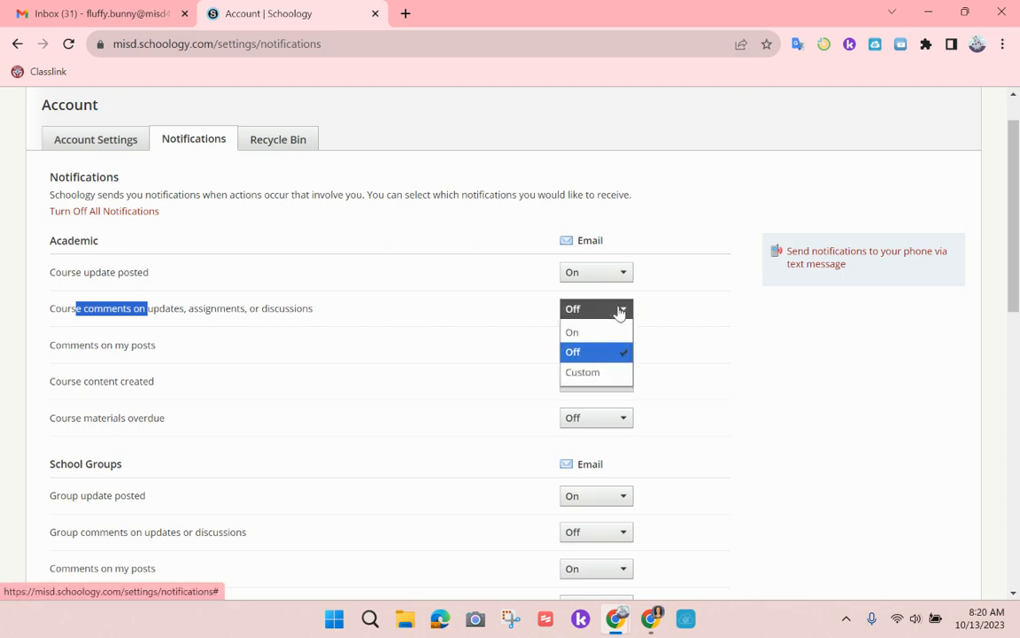
click(617, 332)
click(670, 316)
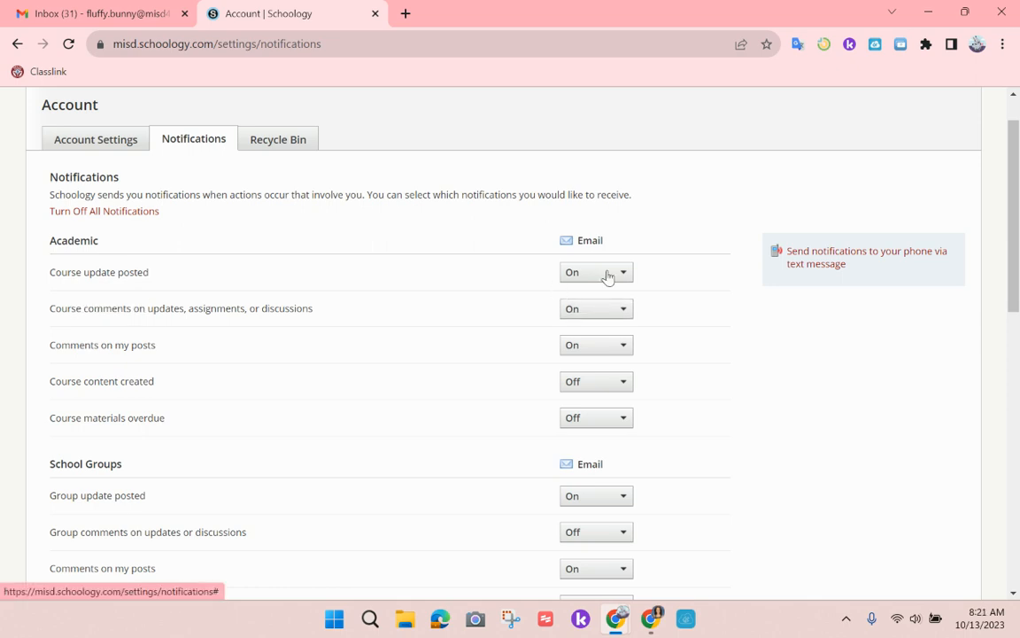
Set the Academic email notification for comments on my posts to Off and save the notification settings
click(608, 348)
click(600, 395)
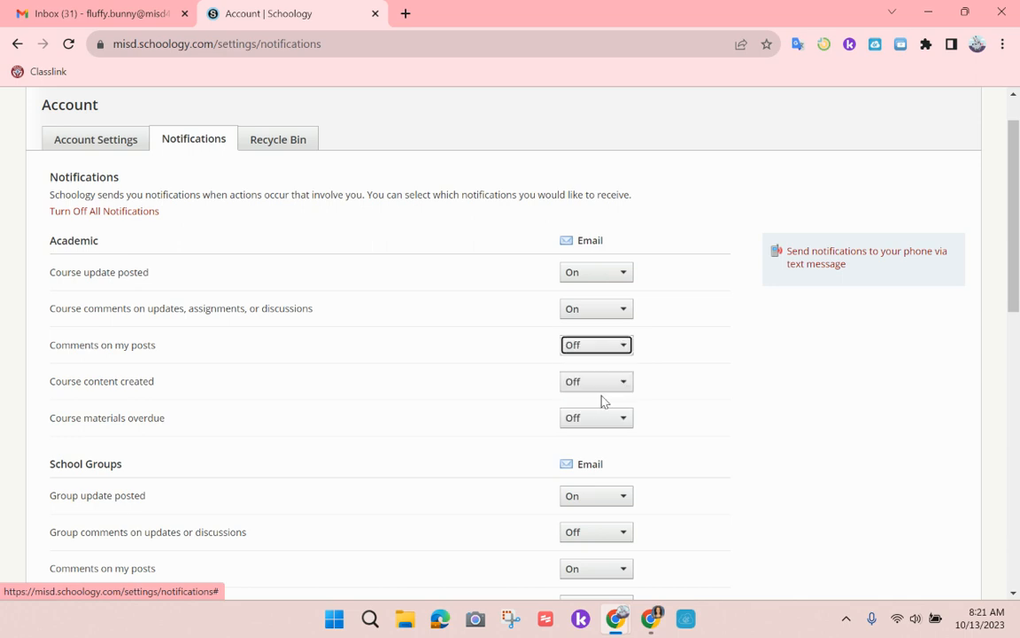
scroll(602, 401, down, 2)
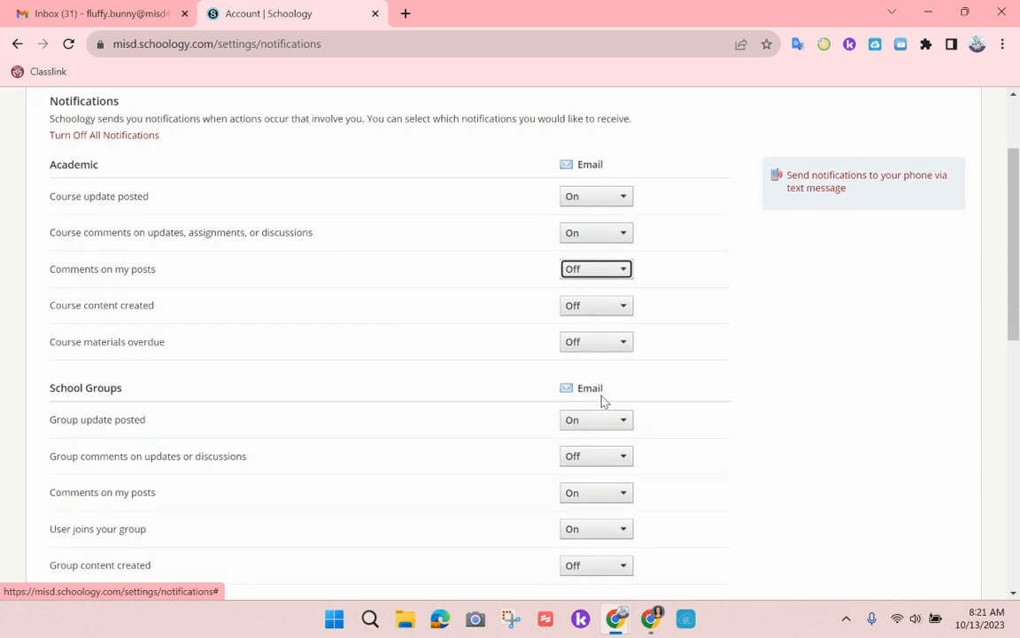
scroll(602, 401, down, 3)
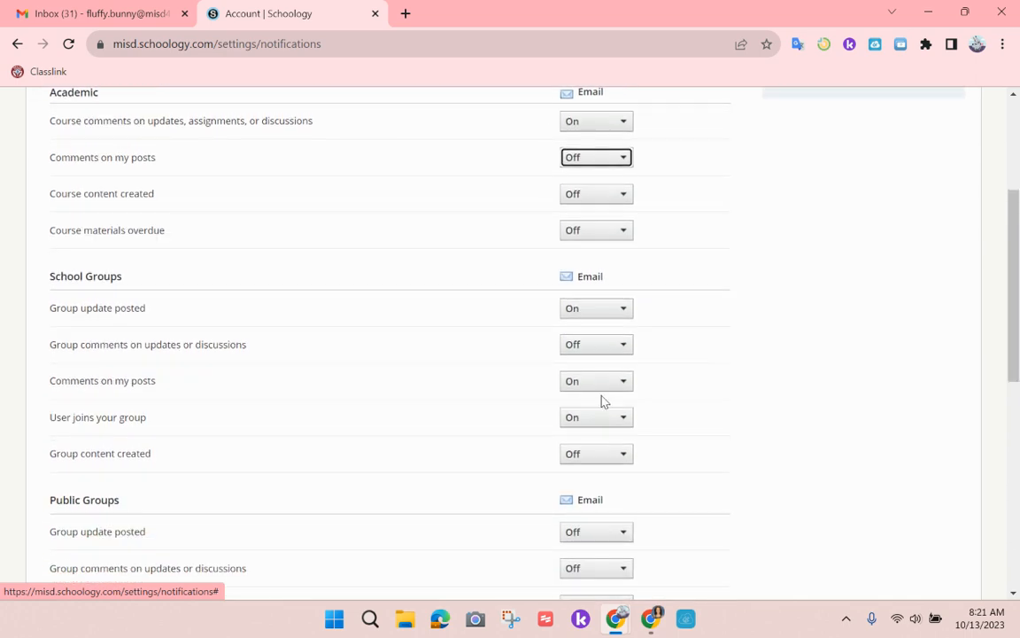
scroll(602, 401, down, 3)
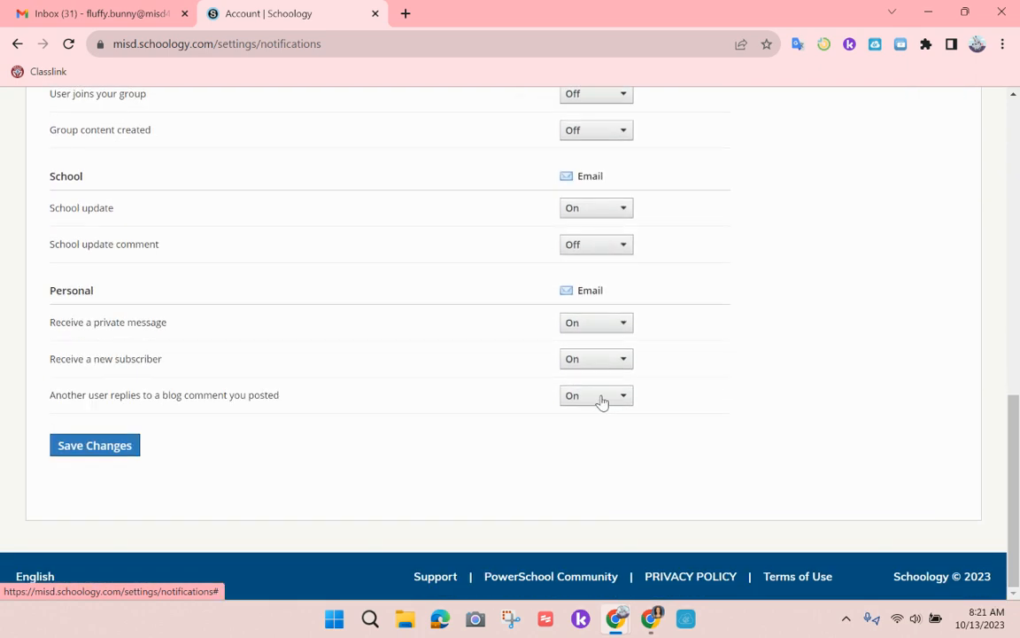
scroll(603, 401, up, 1)
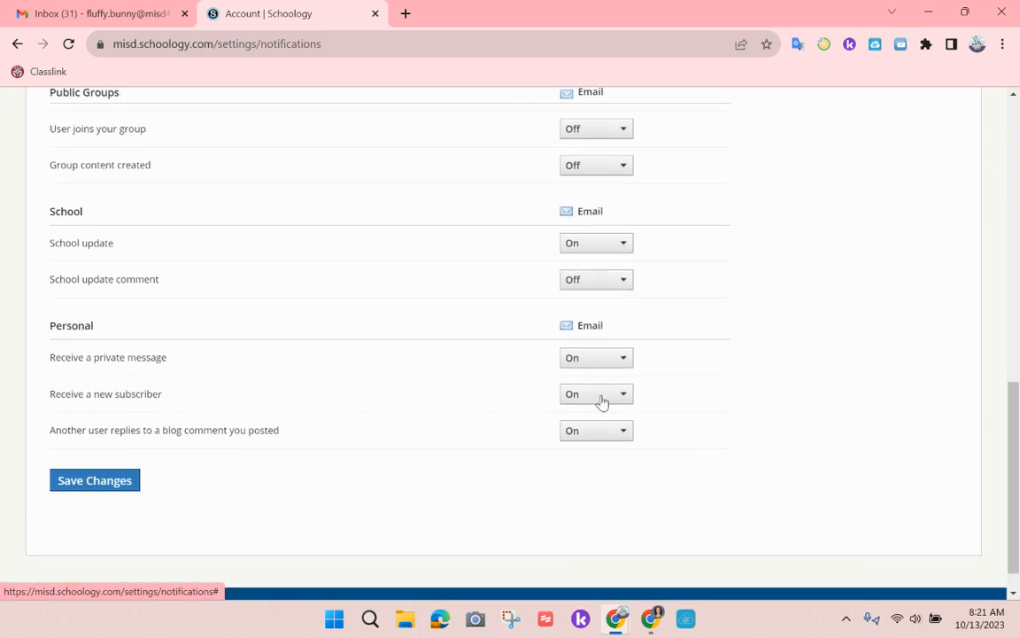
click(100, 486)
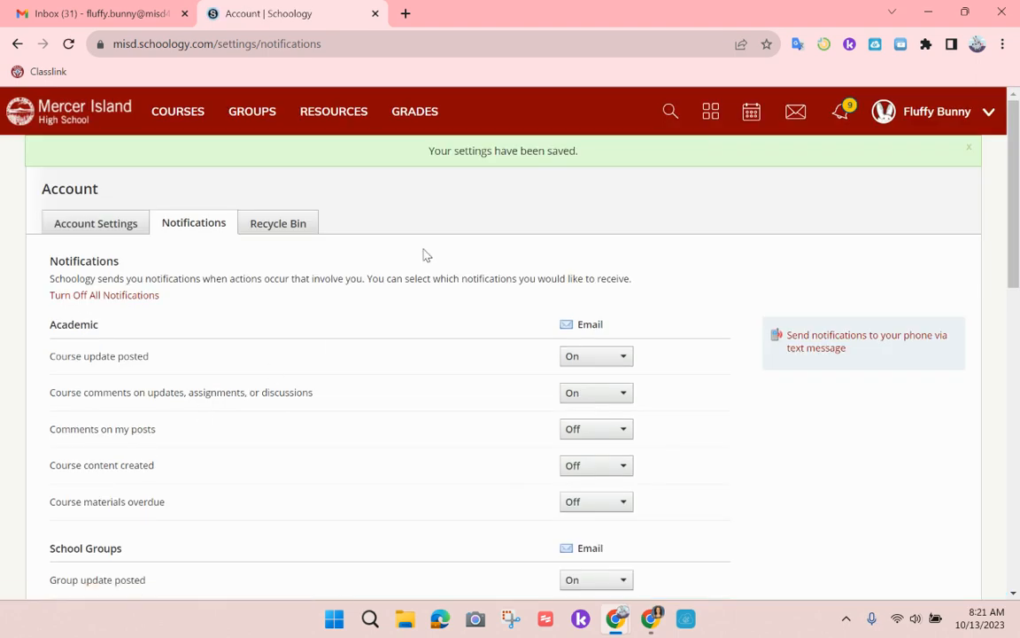
Open the GettysBurg Section 1 course and display its email notification settings
click(179, 115)
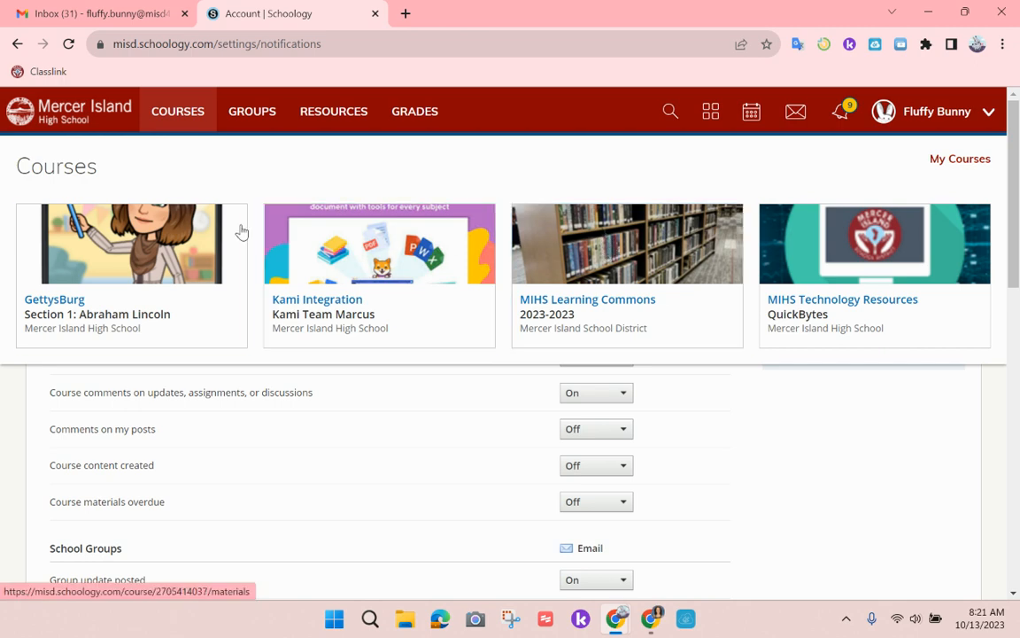
click(166, 237)
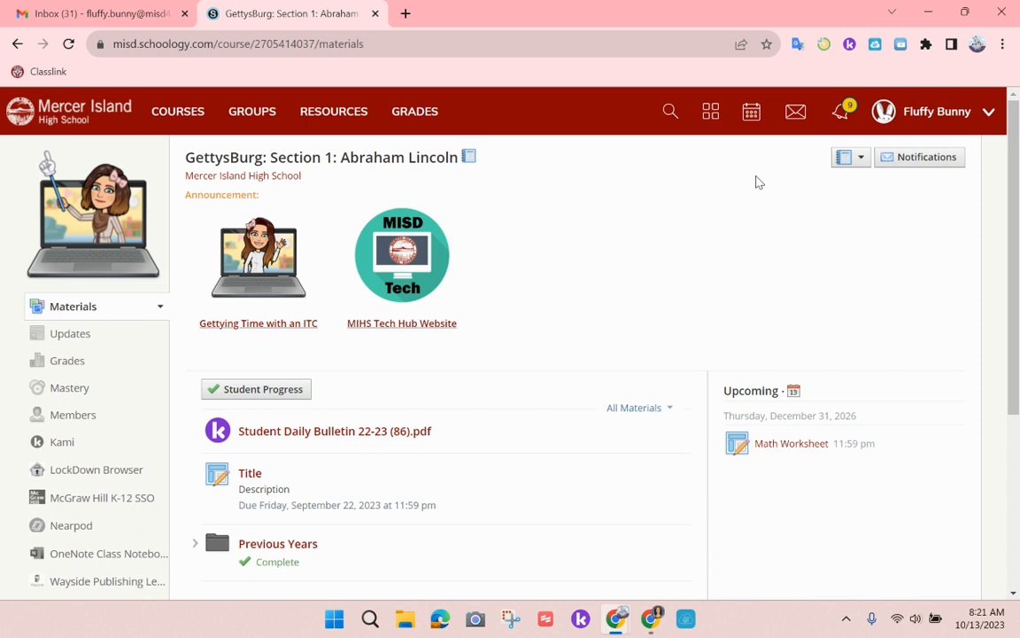
click(890, 167)
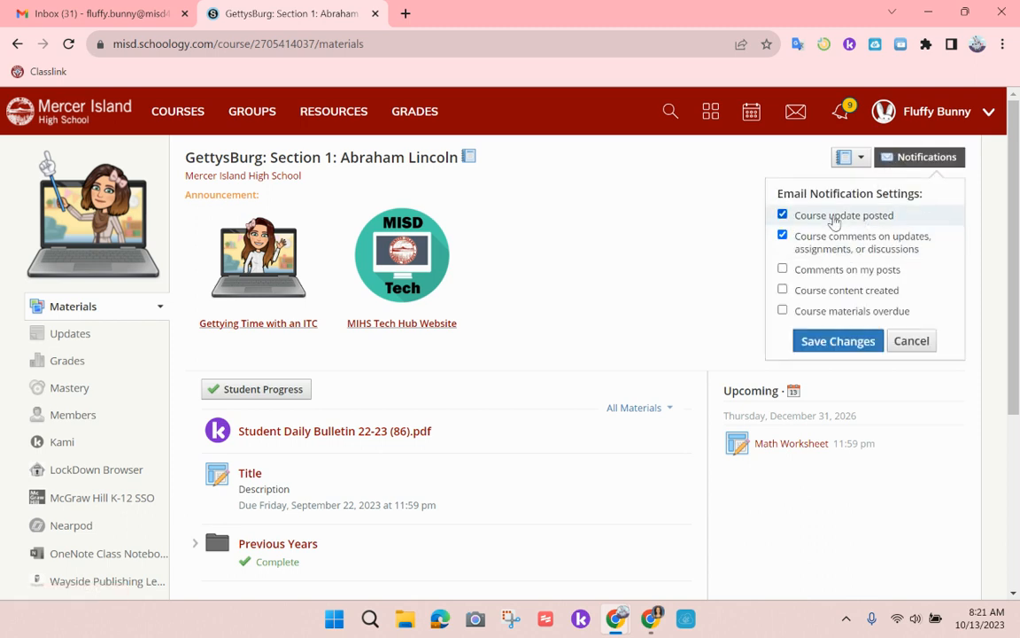
click(829, 274)
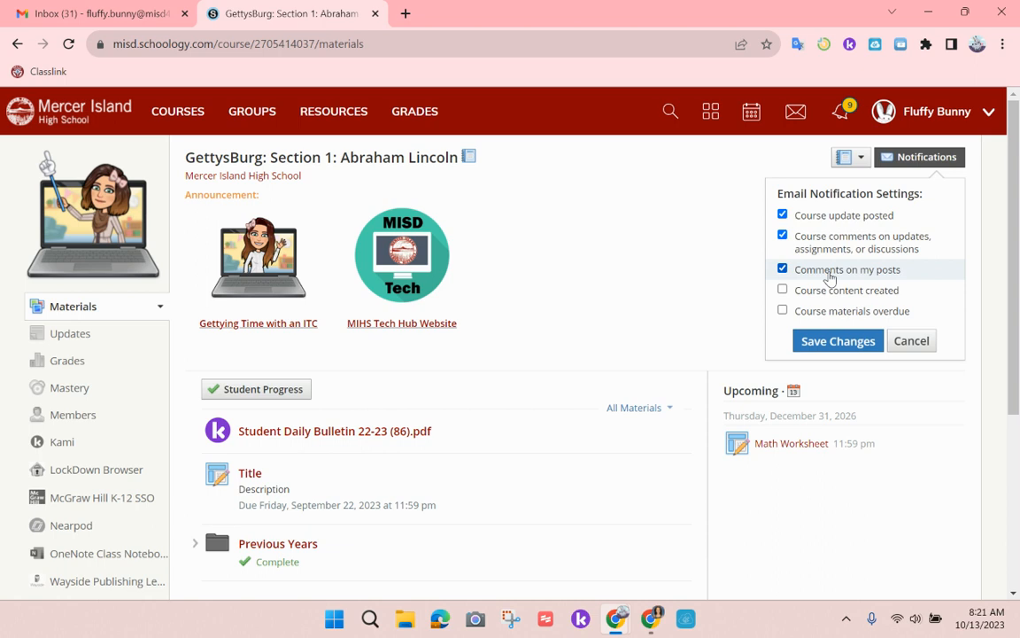
right_click(829, 275)
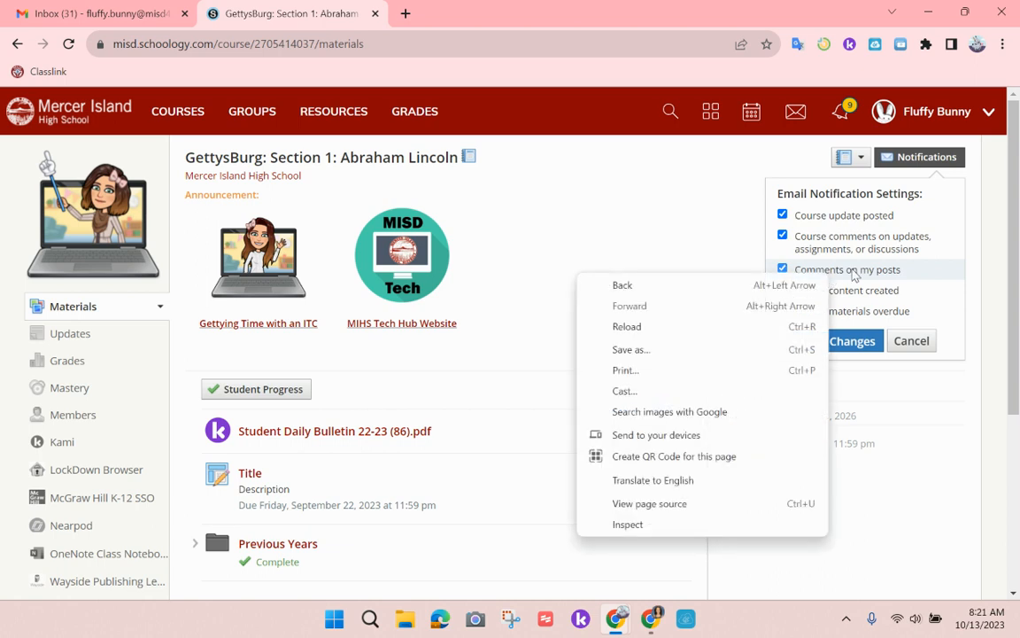
click(784, 270)
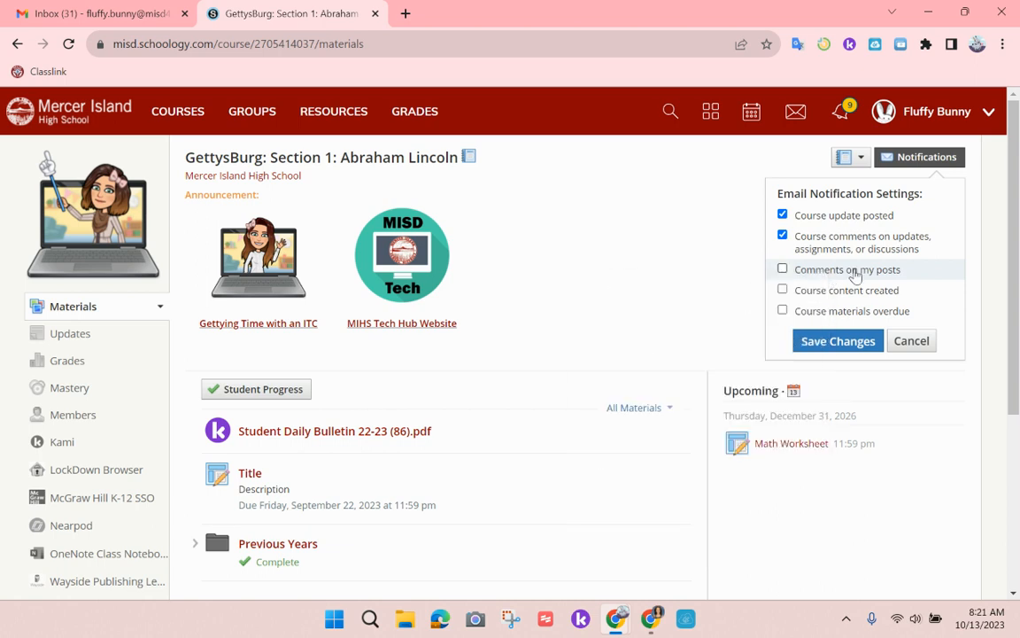
Enable the course's email notification for course materials overdue, disable the one for course update posted, and save the changes
click(783, 314)
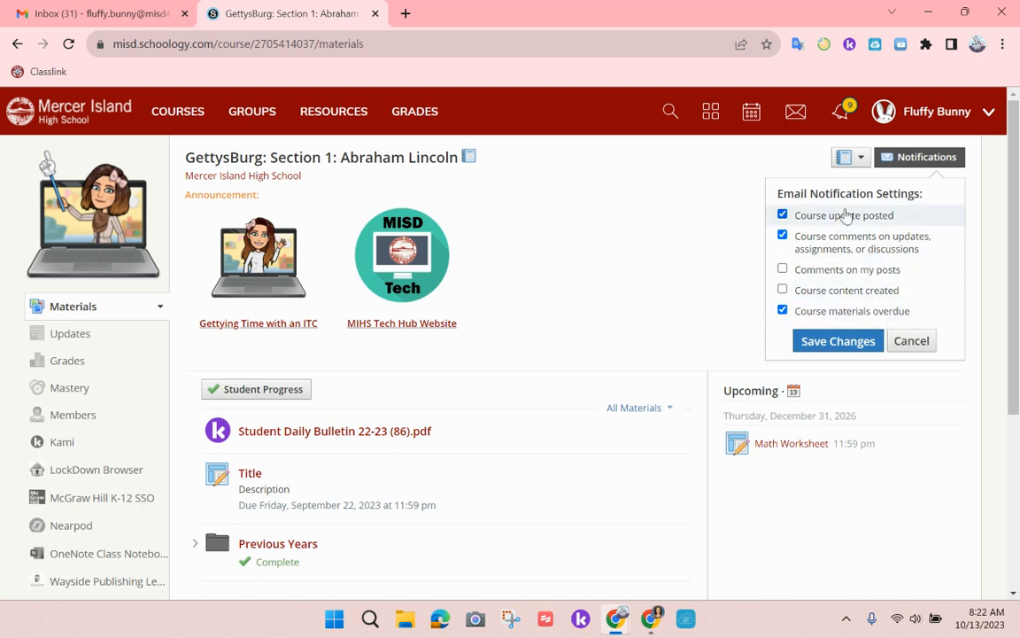
click(816, 221)
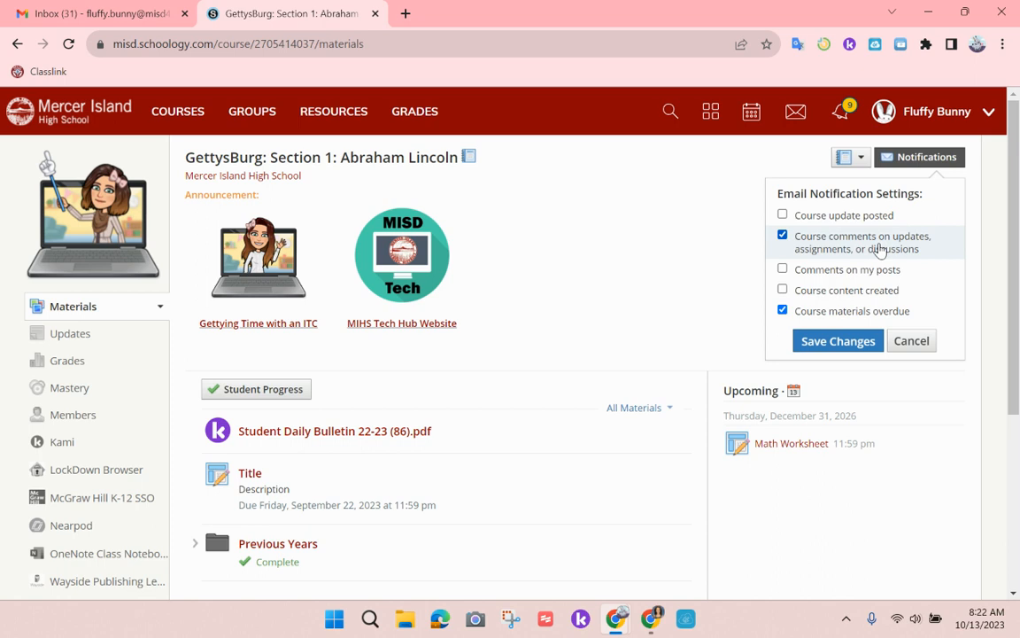
click(849, 342)
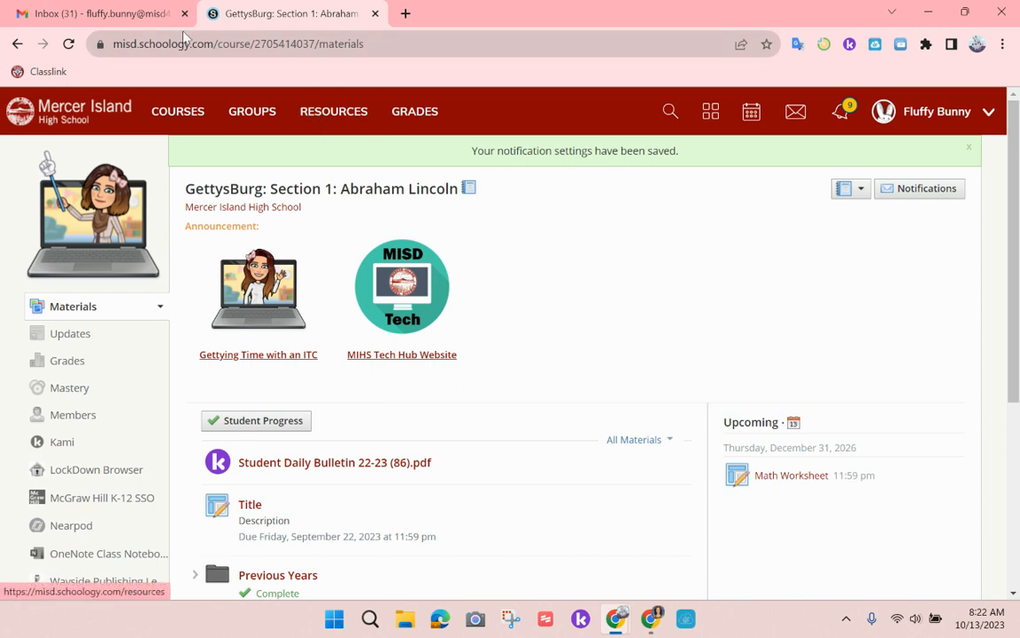
Switch to the Gmail inbox and open the Schoology email about the instructor's comment on the submission for Title
click(144, 15)
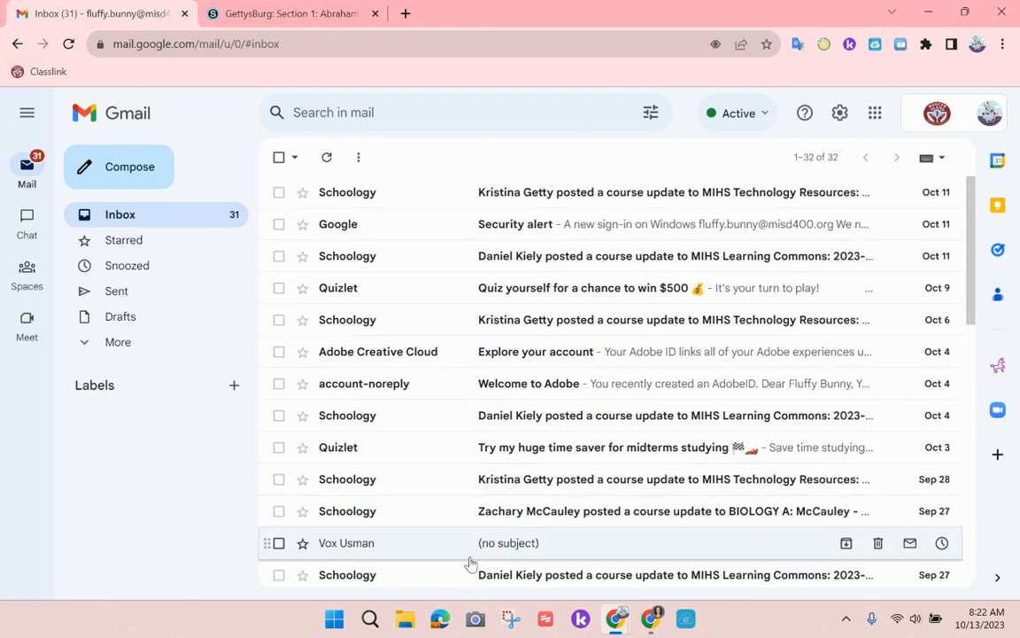
scroll(478, 580, down, 3)
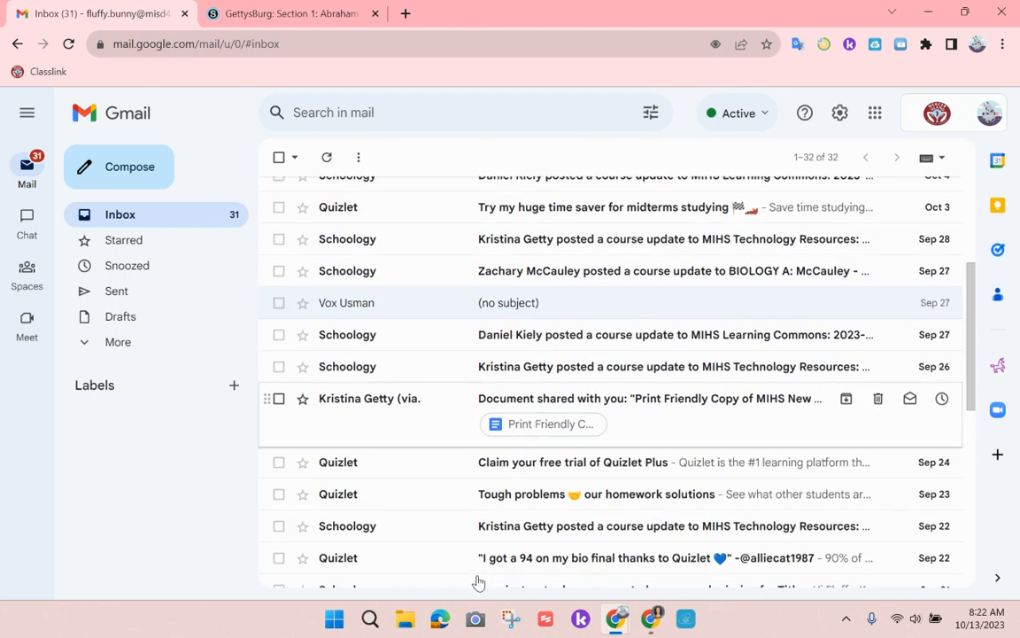
scroll(478, 582, down, 1)
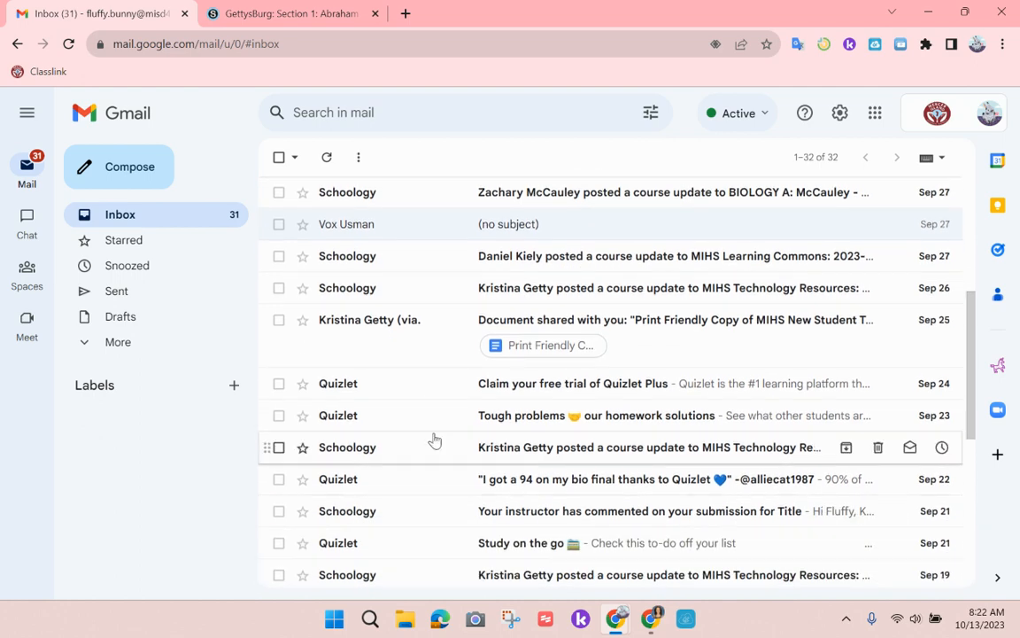
scroll(434, 440, up, 4)
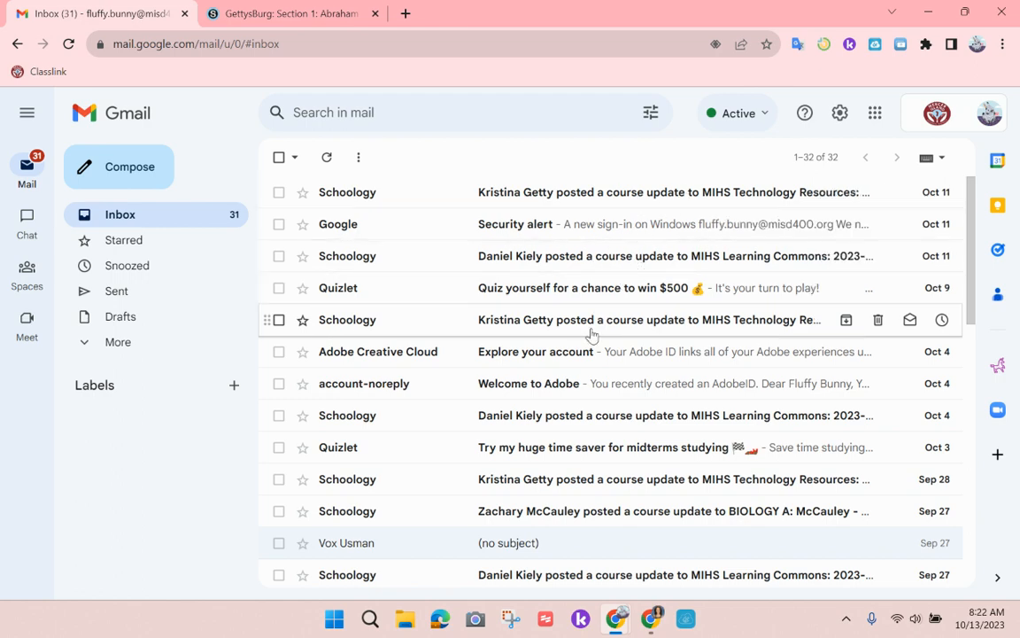
scroll(645, 426, down, 2)
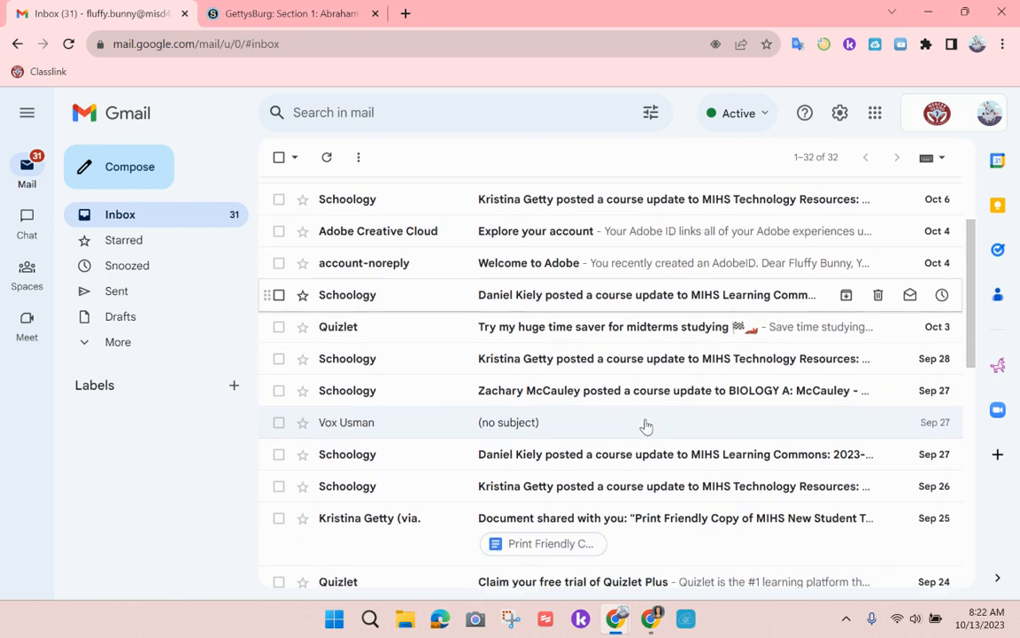
scroll(645, 427, down, 2)
scroll(645, 426, down, 1)
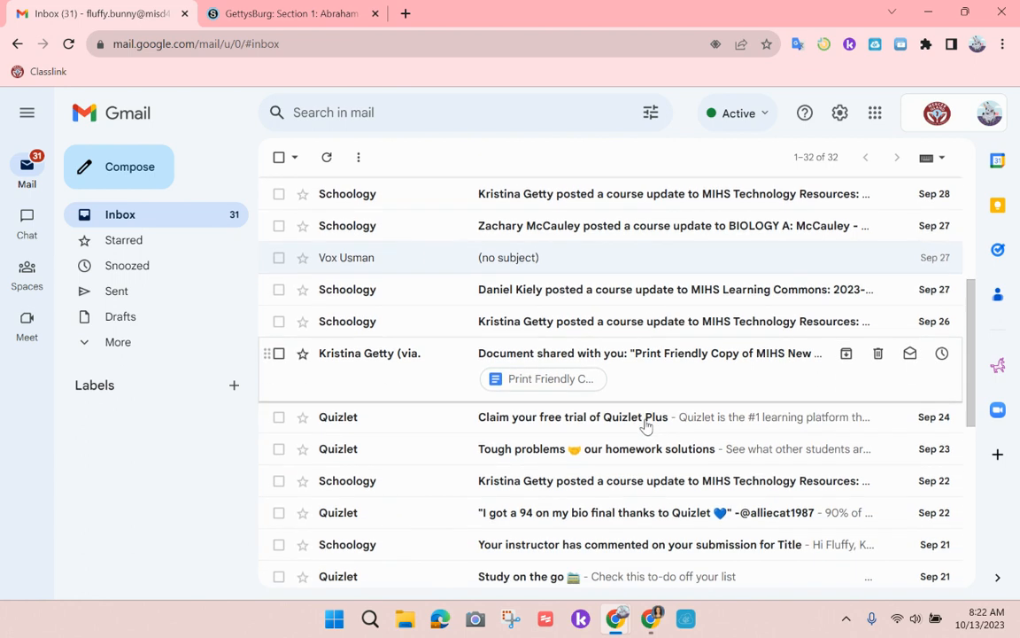
scroll(598, 529, down, 2)
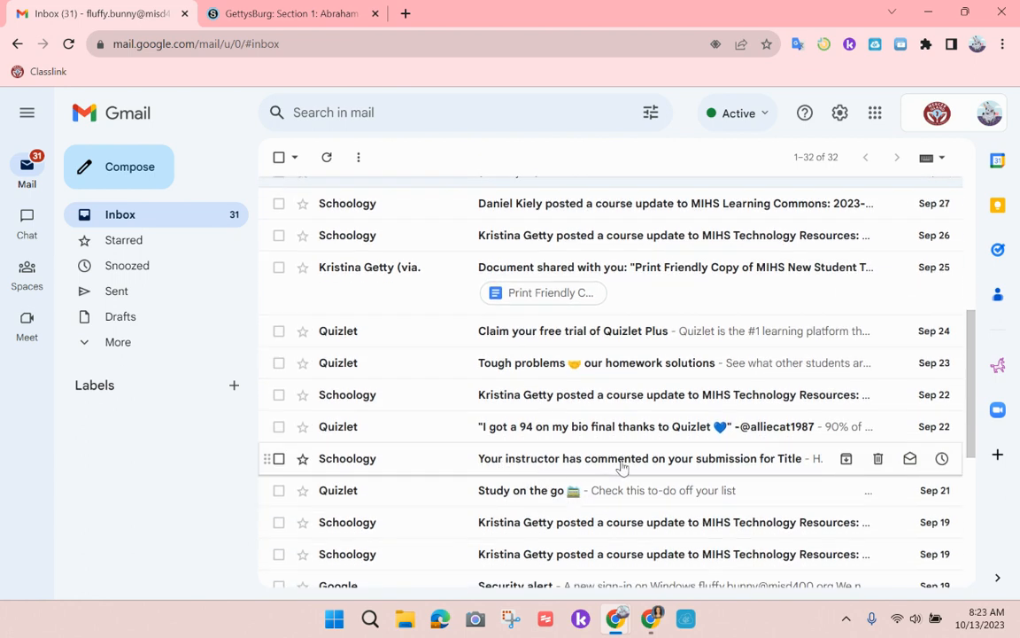
click(732, 462)
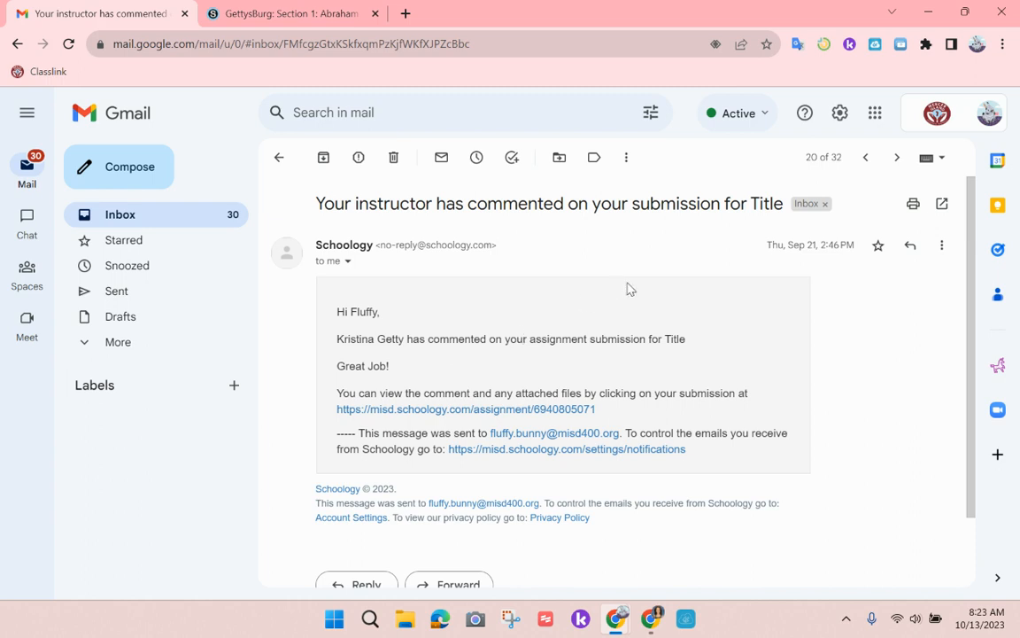
Start a filter for messages like this one, with the subject "Has Commented on your submission"
click(943, 246)
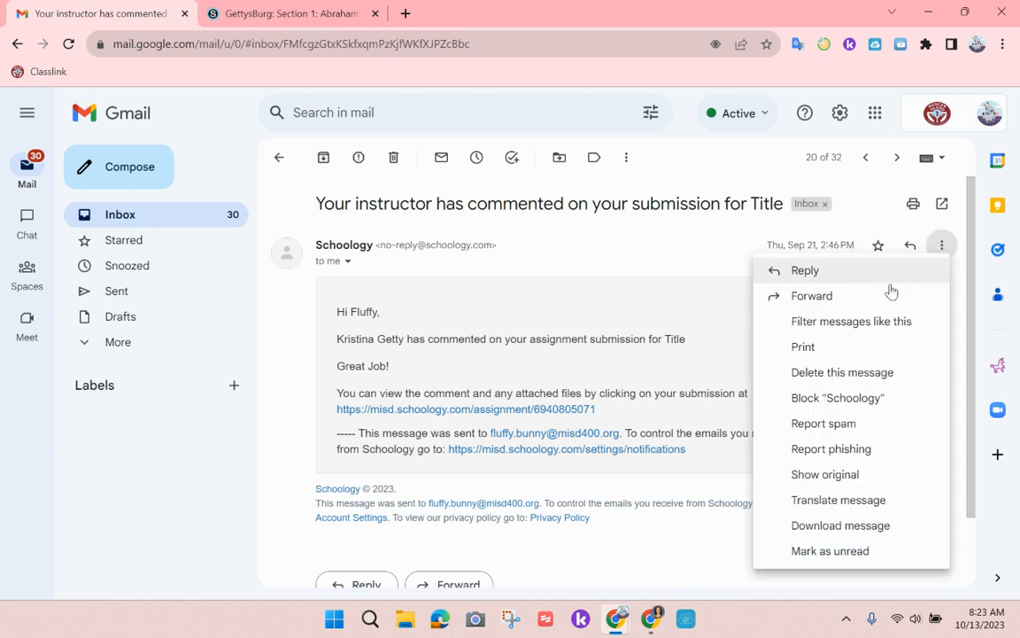
click(837, 324)
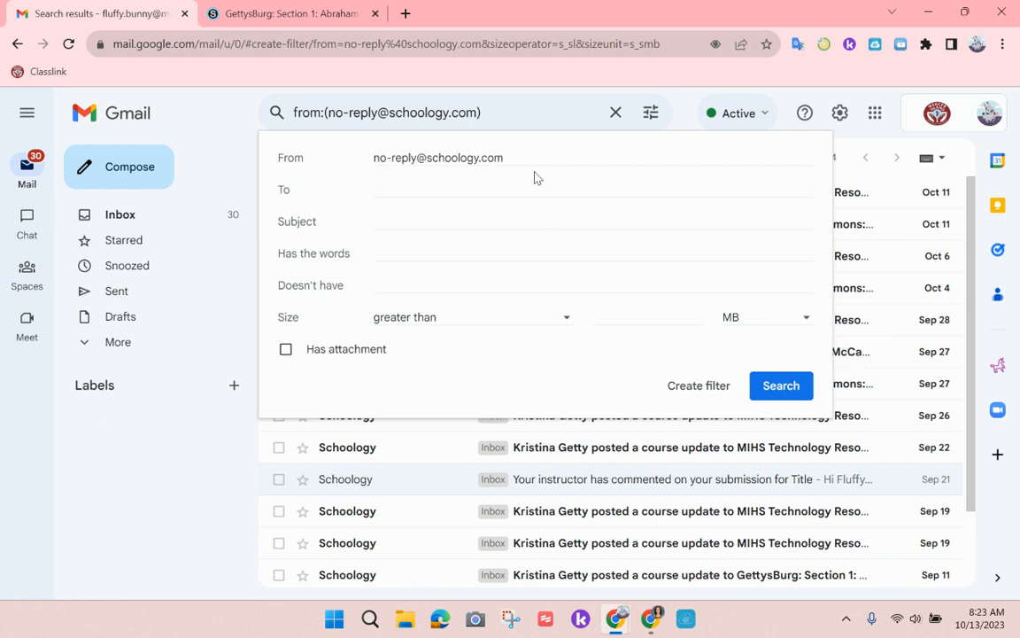
click(492, 222)
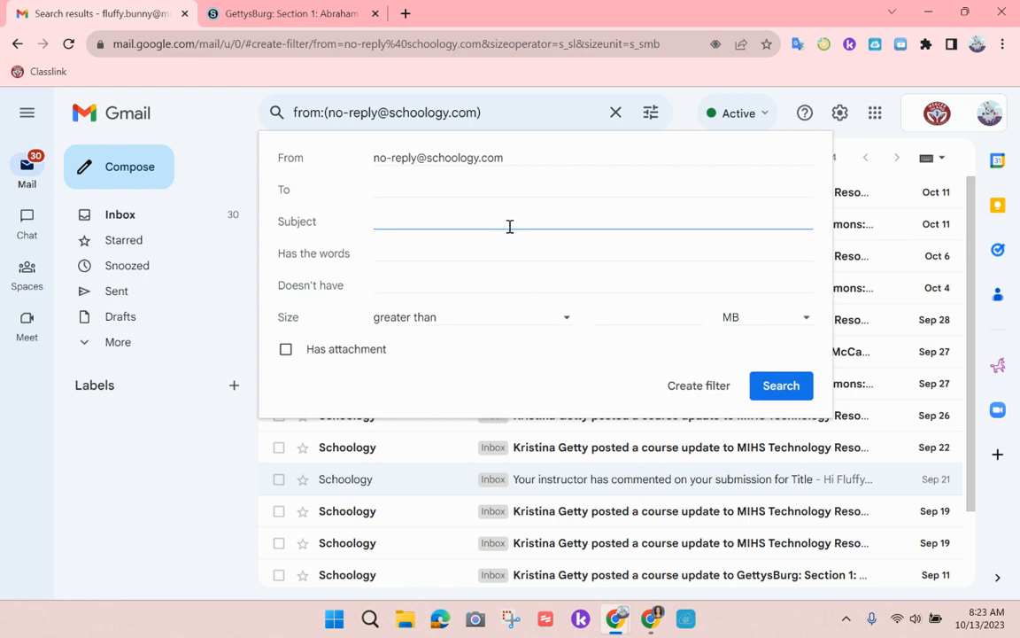
text(Has Commented )
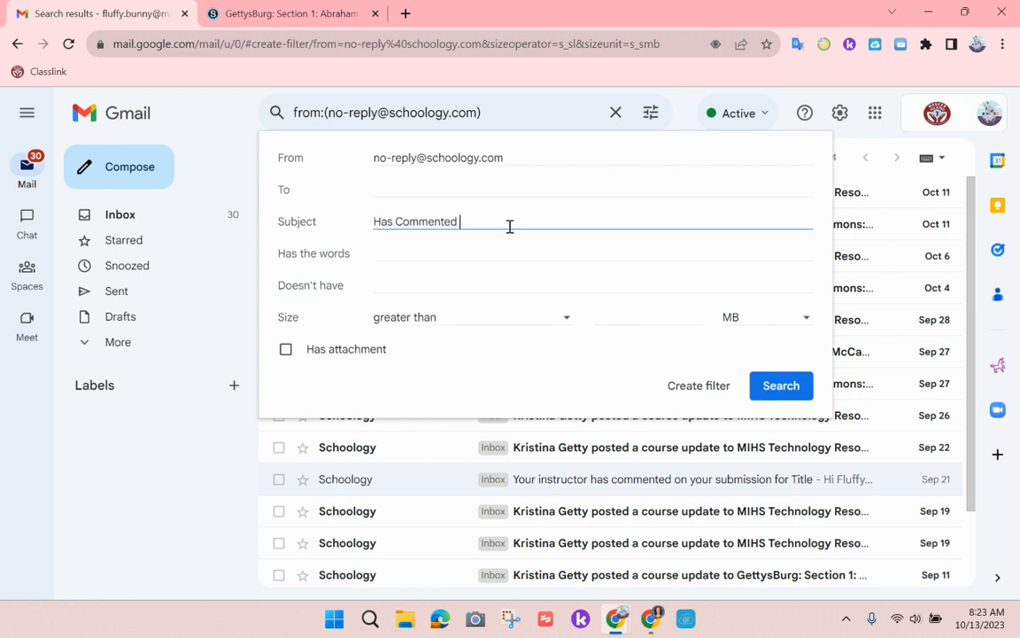
text(on your submission)
key(BackSpace)
key(BackSpace)
text(ission)
Correct the filter's subject to the all-lowercase "has commented on your submission" and continue to the filter's actions
click(404, 222)
key(BackSpace)
text(c)
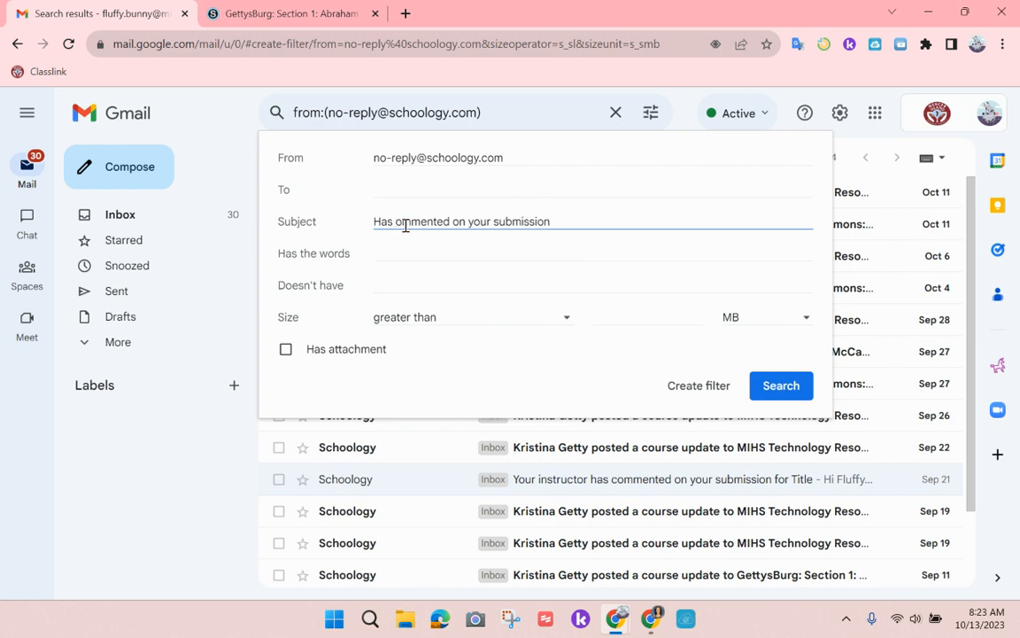
click(381, 224)
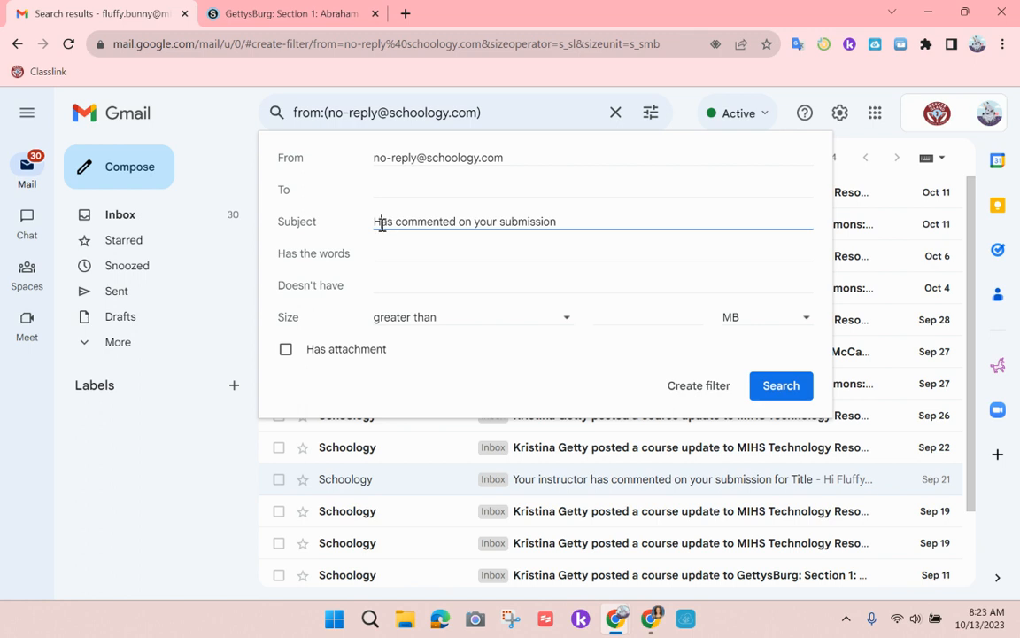
key(BackSpace)
text(h)
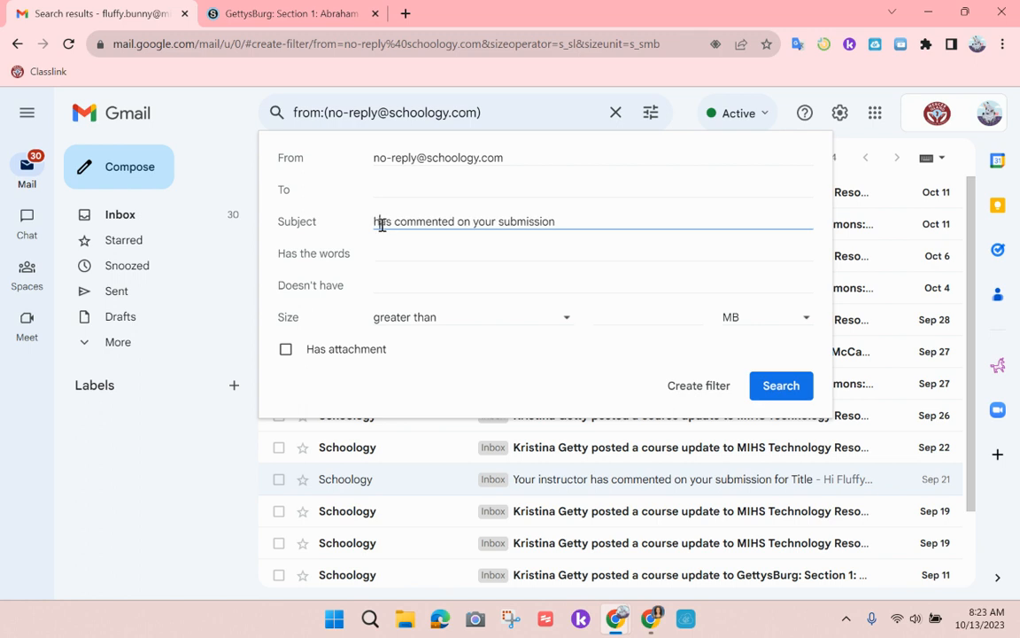
click(689, 389)
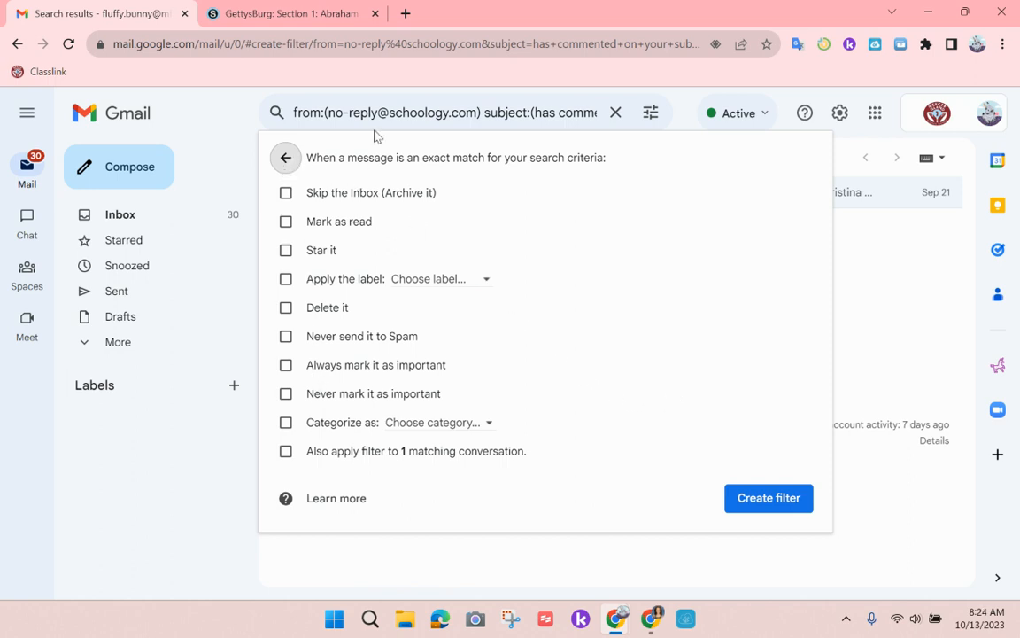
Set the filter to apply a label, and enter Teacher Comments as the name of a new label
click(286, 253)
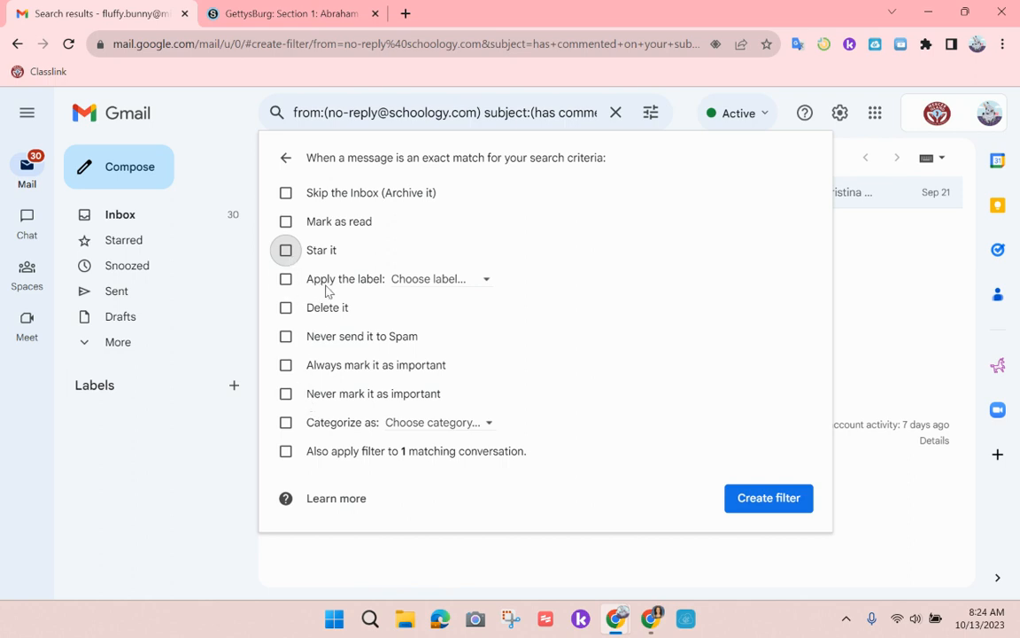
click(286, 280)
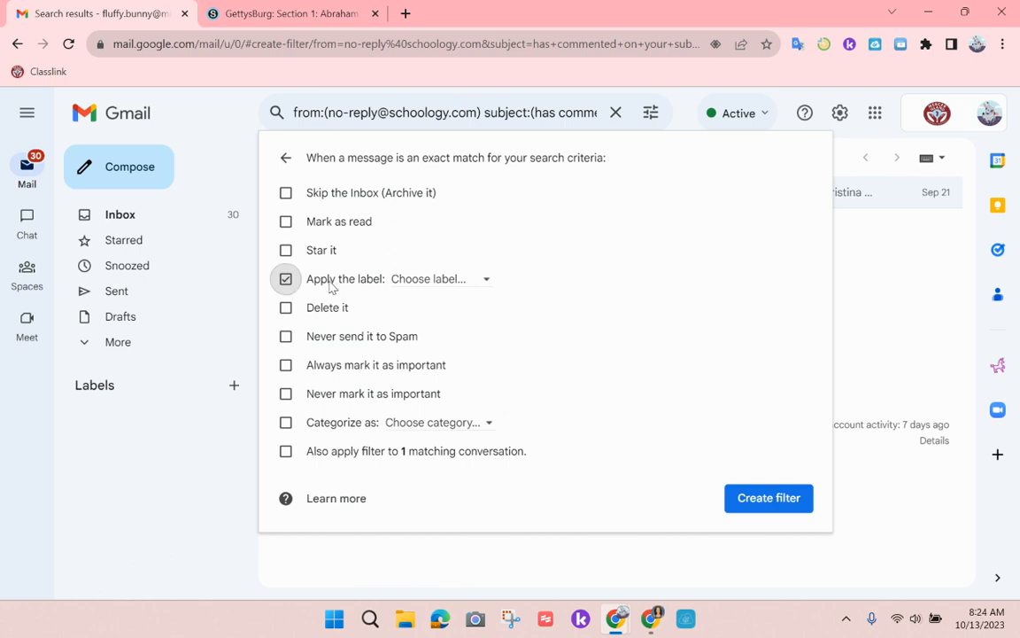
click(472, 280)
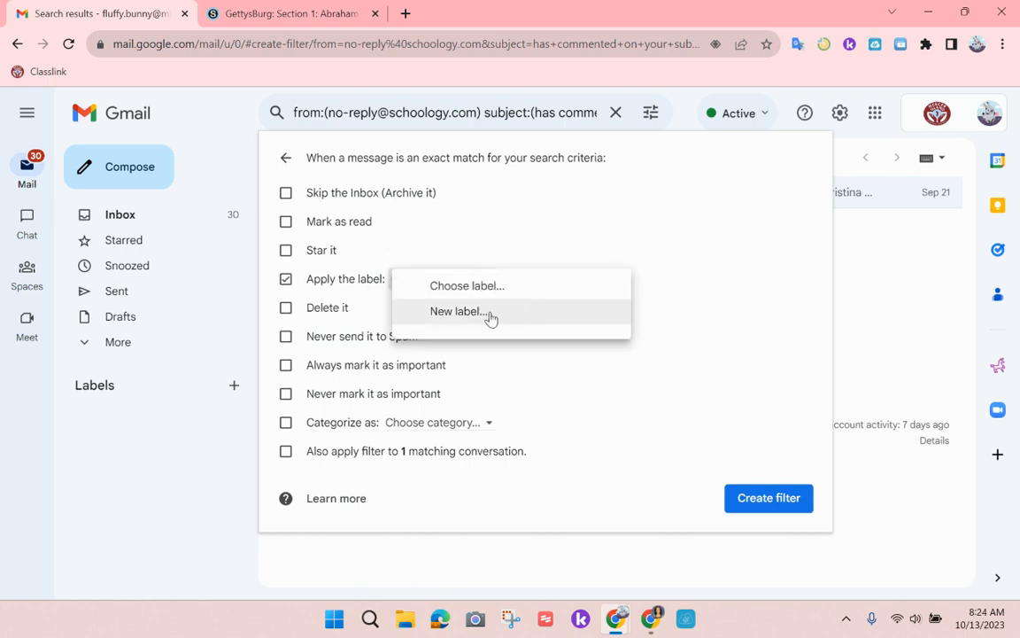
click(486, 316)
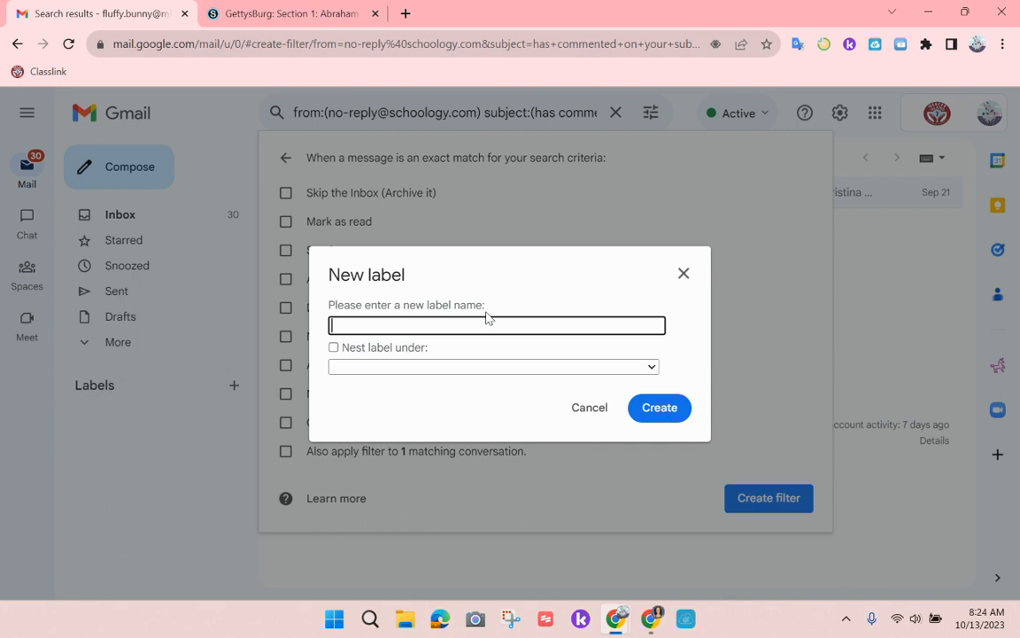
text(Teacher COmments)
key(BackSpace)
key(BackSpace)
key(BackSpace)
key(BackSpace)
key(BackSpace)
key(BackSpace)
key(BackSpace)
text(omments)
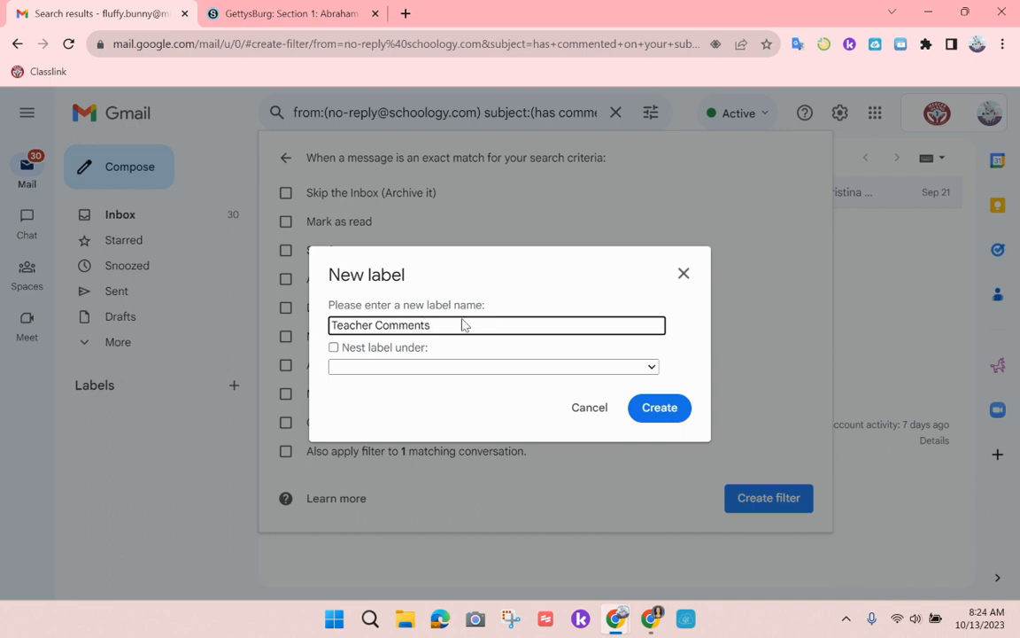
Change the new label's name to Schoology Comments and create the label
drag(374, 326, 331, 326)
text(Schoolog)
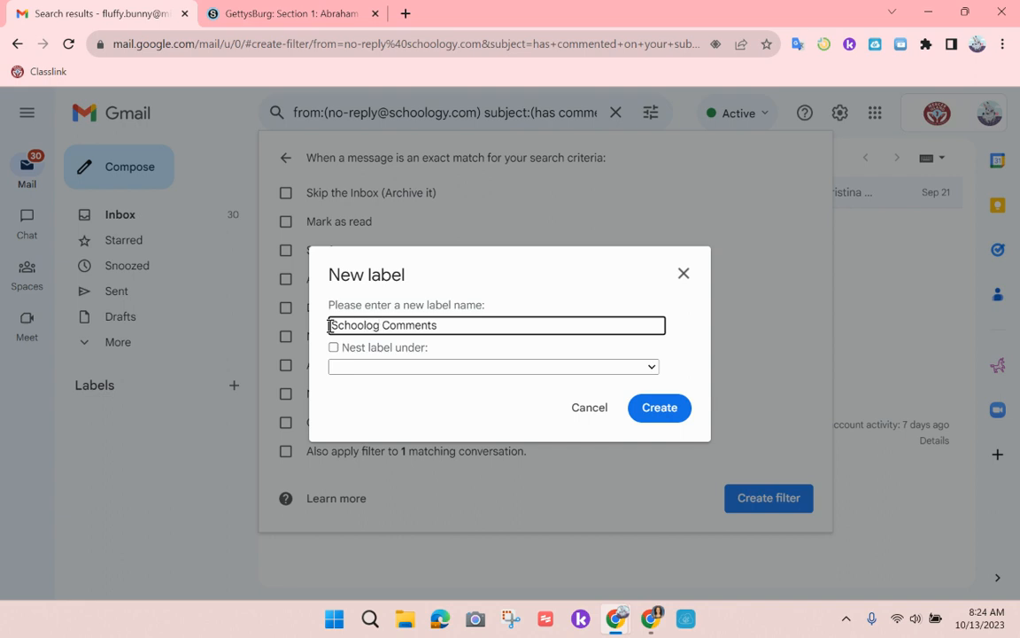
text(y)
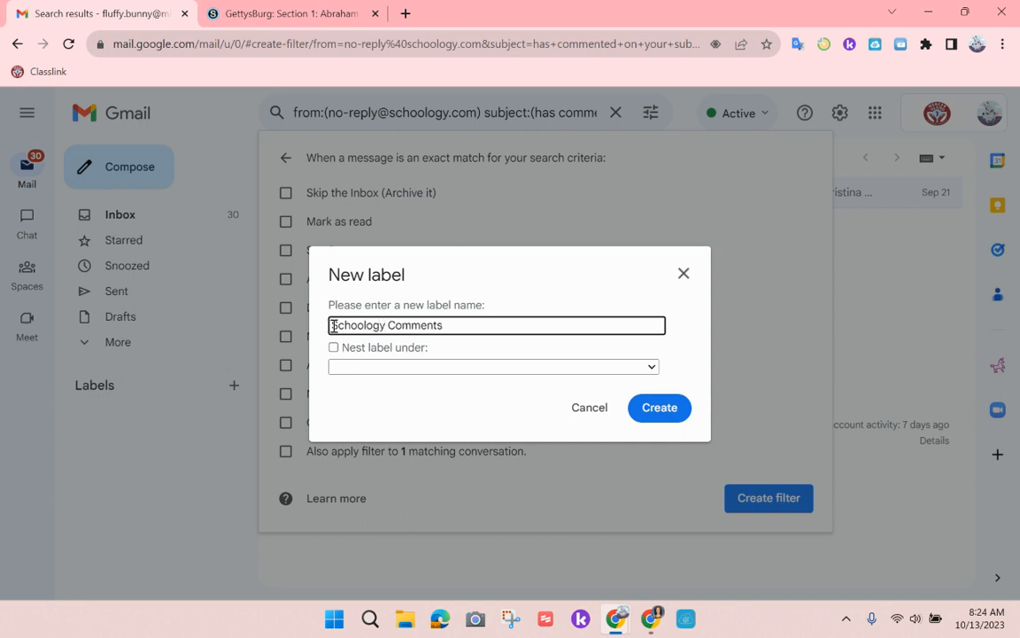
click(669, 405)
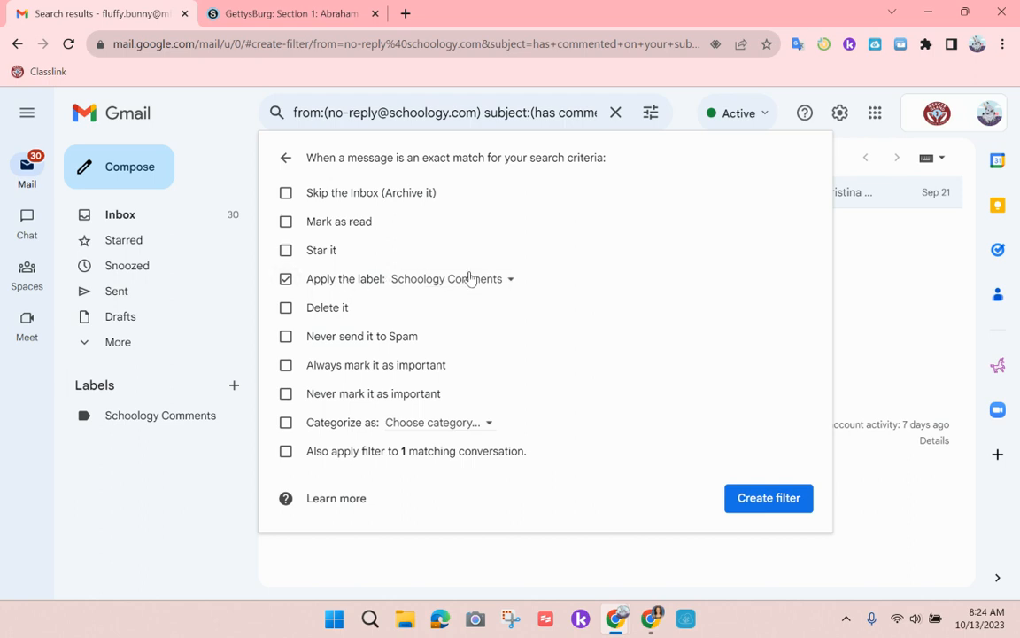
Create the filter, also applying it to the matching conversation, and check the label on the instructor comment email in the inbox
click(287, 453)
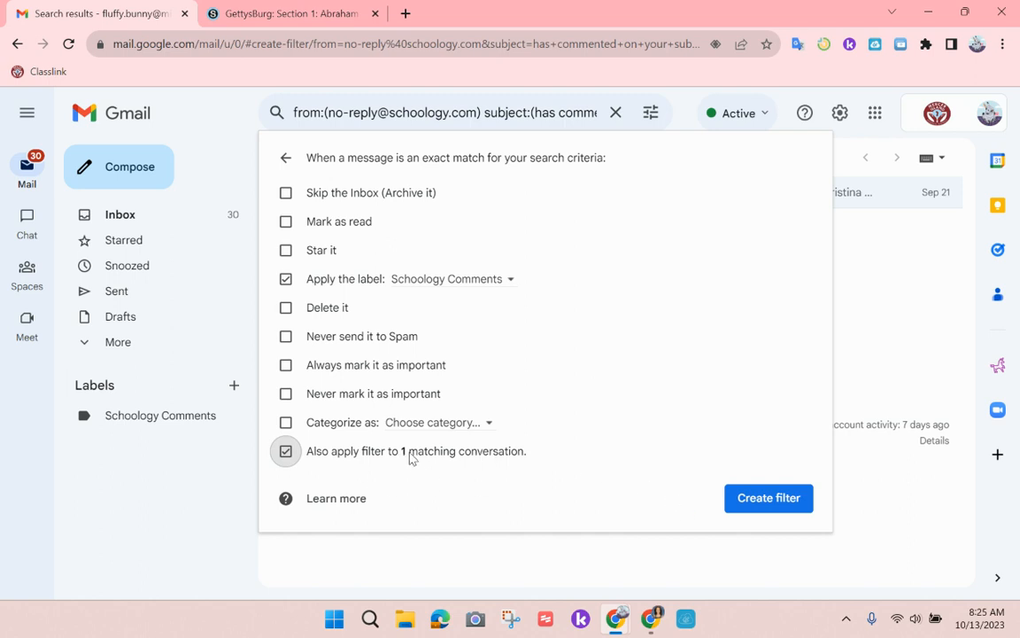
click(769, 500)
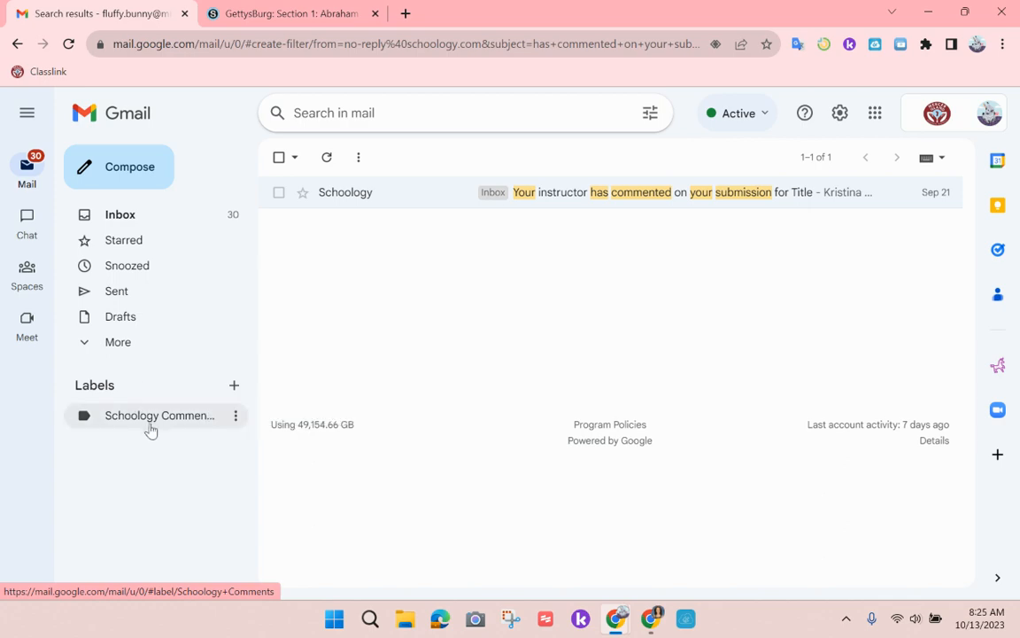
click(145, 221)
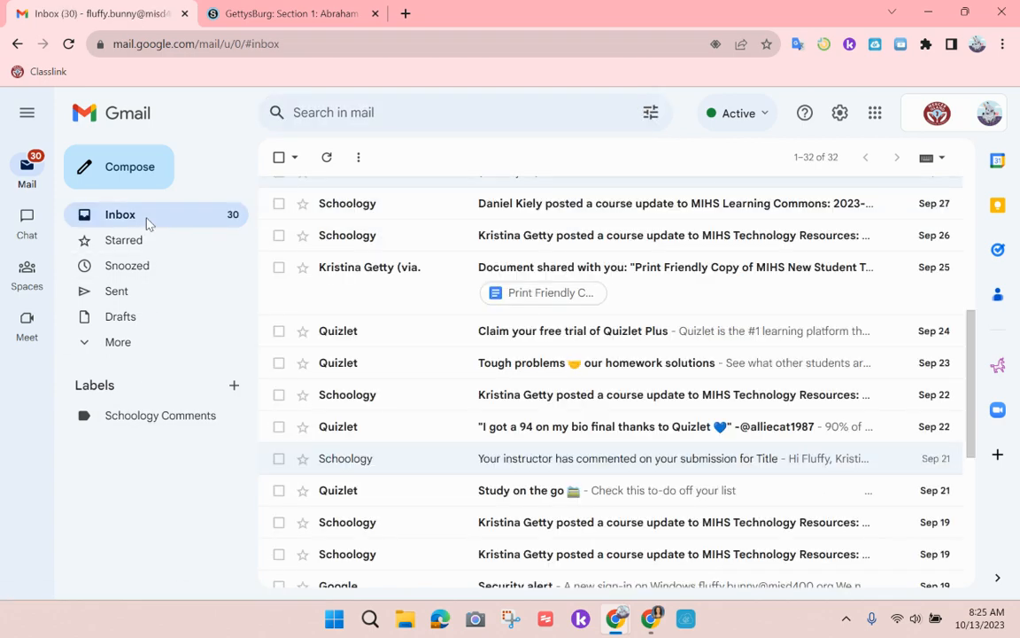
click(483, 458)
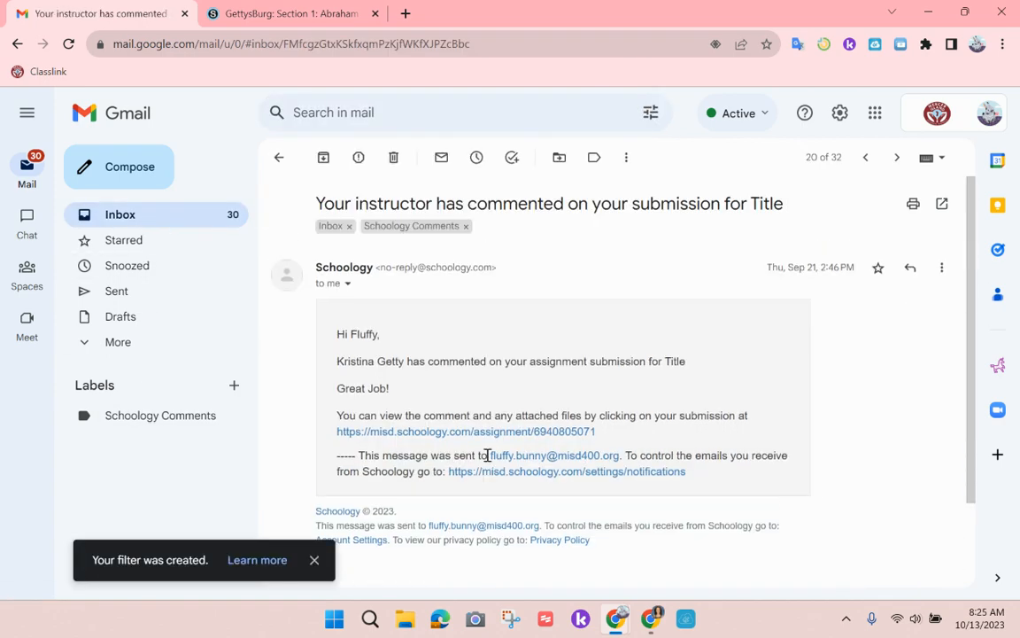
click(278, 157)
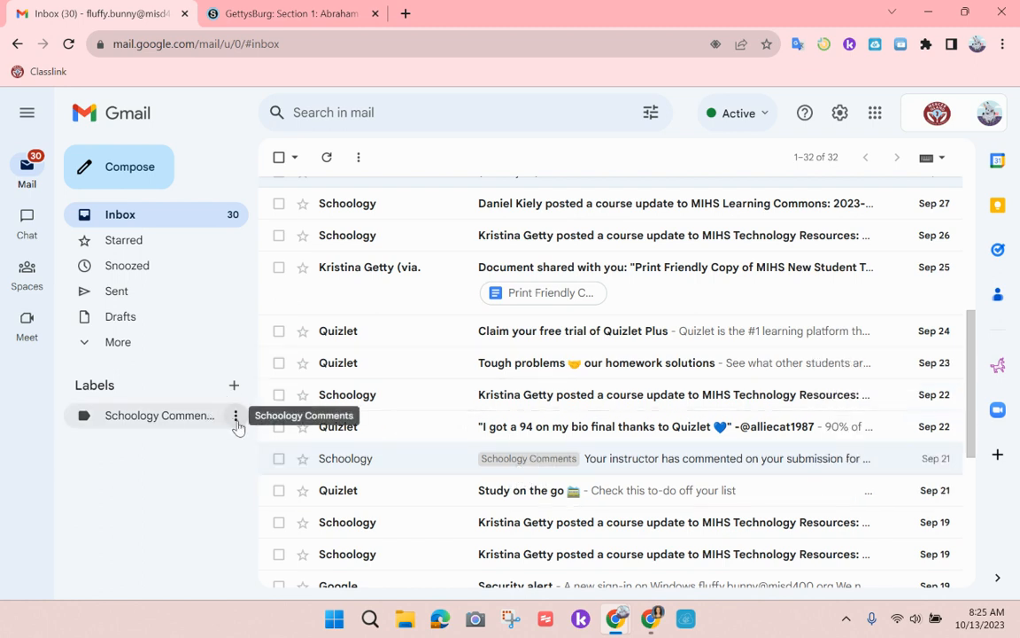
Set the color of the Schoology Comments label to pink
click(236, 422)
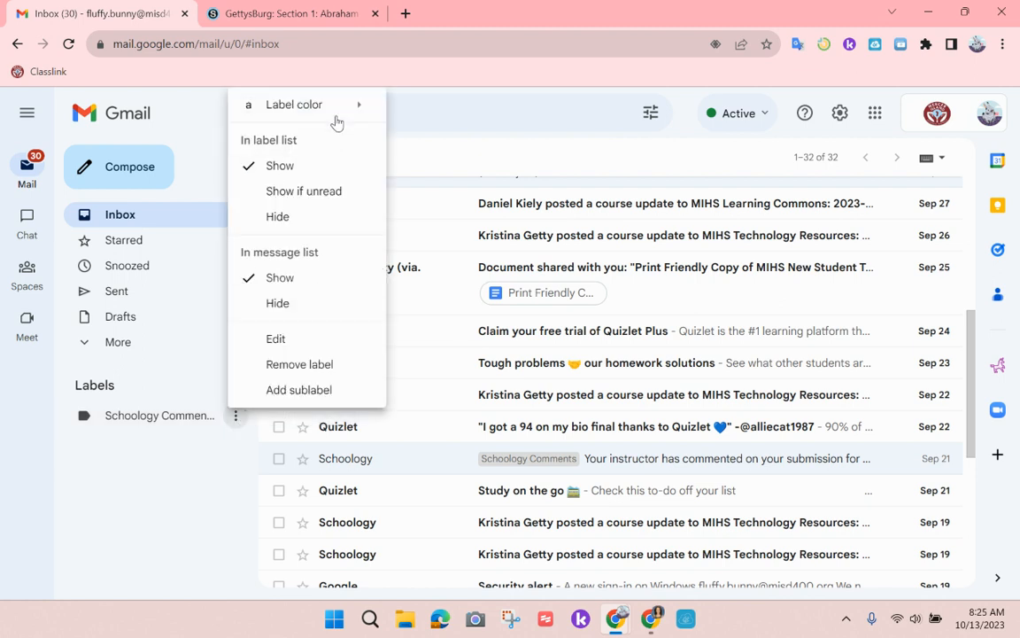
mouse_move(337, 111)
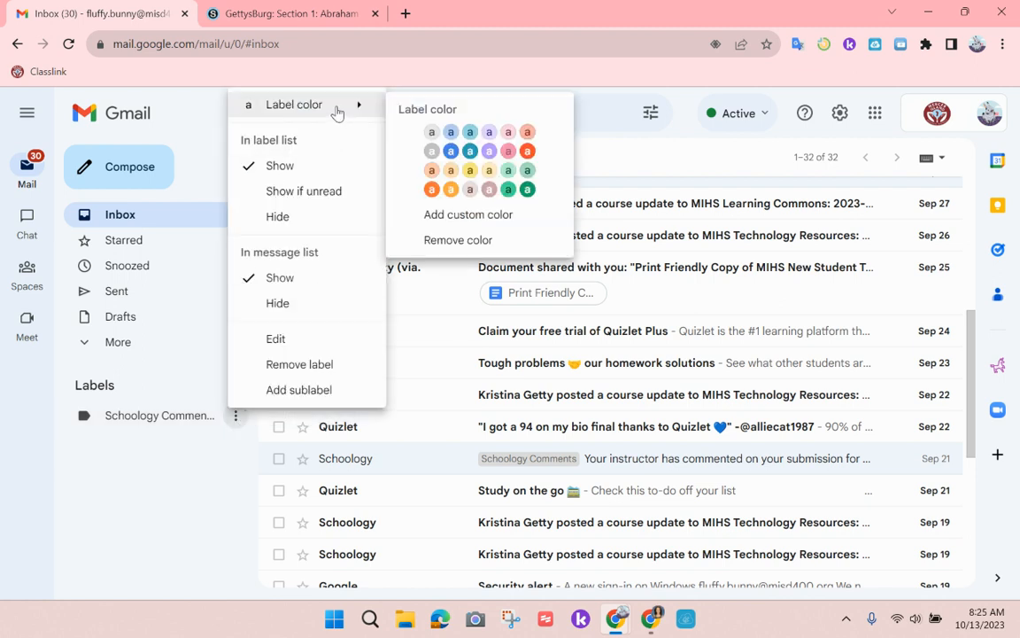
click(508, 151)
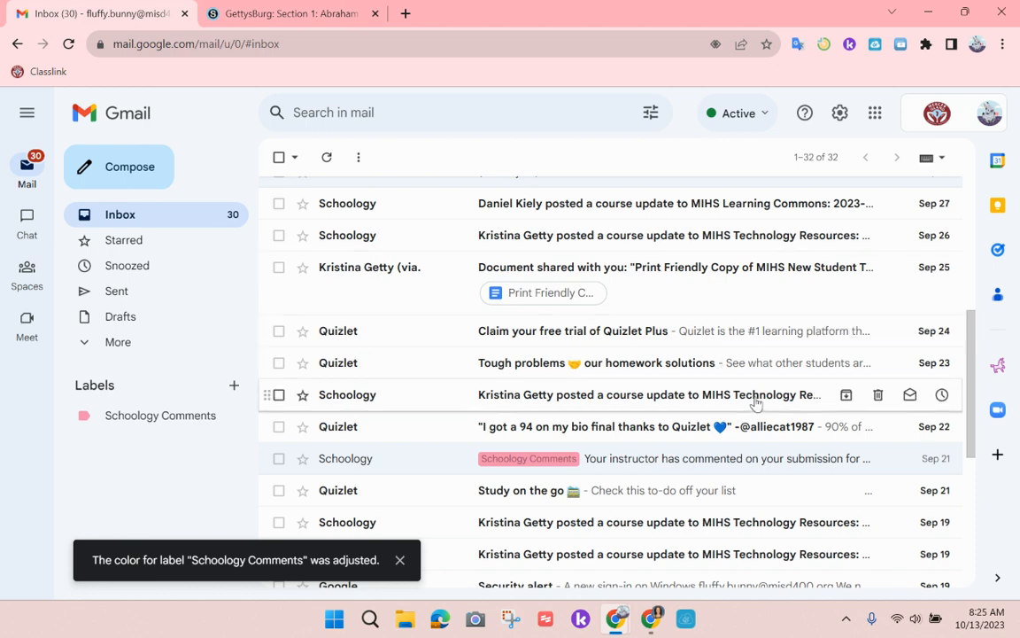
Find the labeled instructor comment email in the inbox, follow its Schoology assignment link, and open the submitted assignment
scroll(754, 400, up, 5)
scroll(754, 401, down, 3)
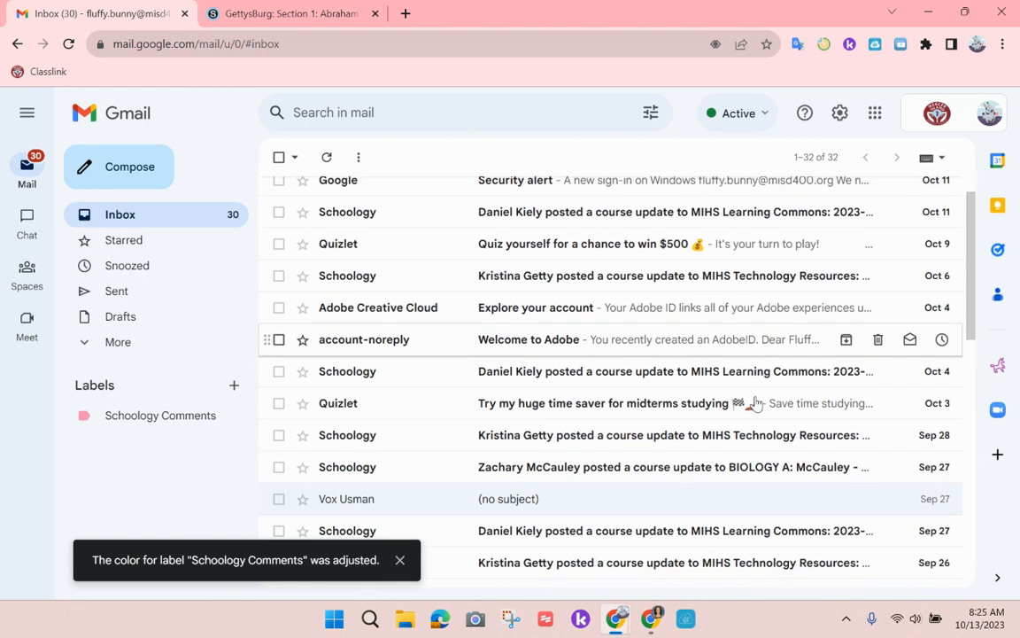
scroll(753, 401, down, 3)
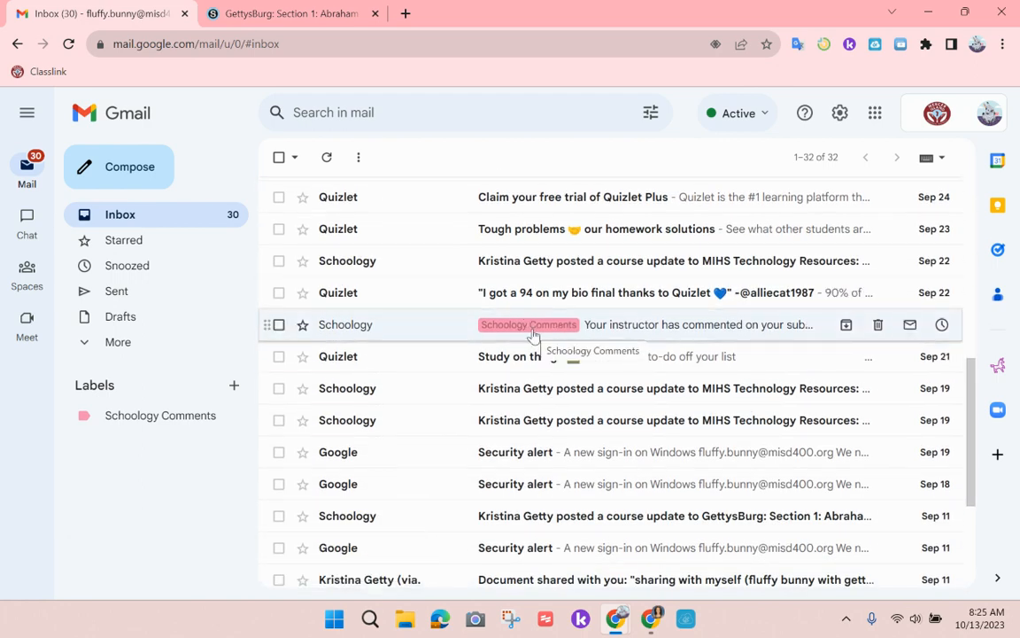
click(624, 326)
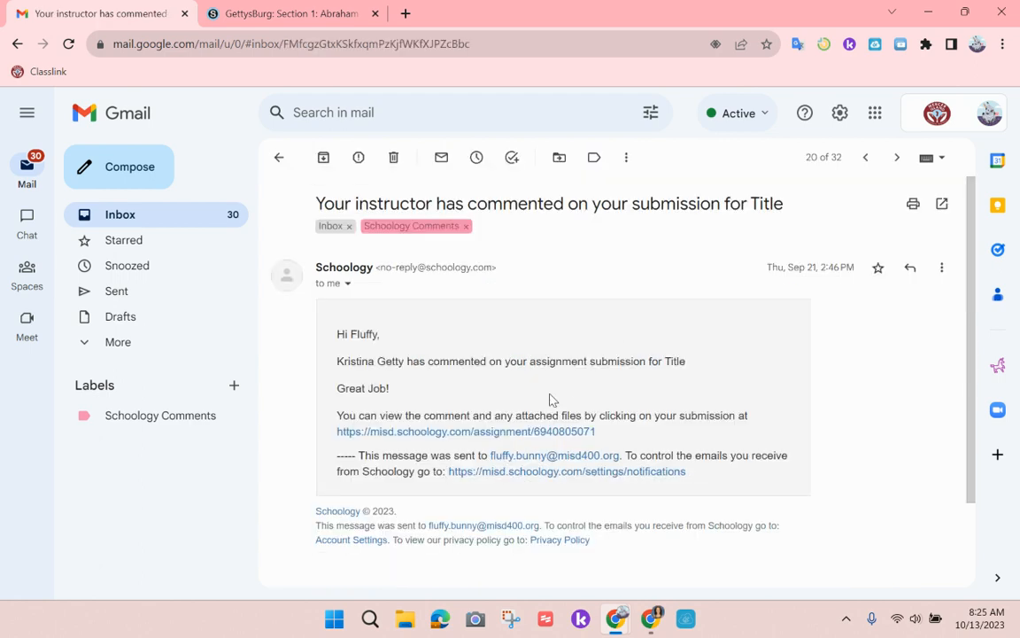
click(510, 432)
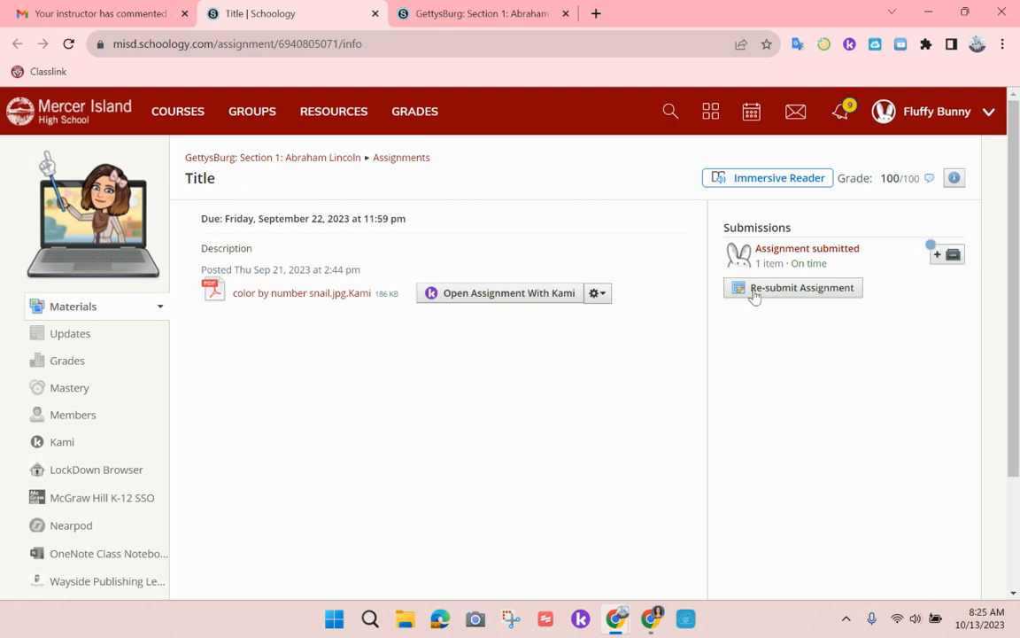
click(832, 263)
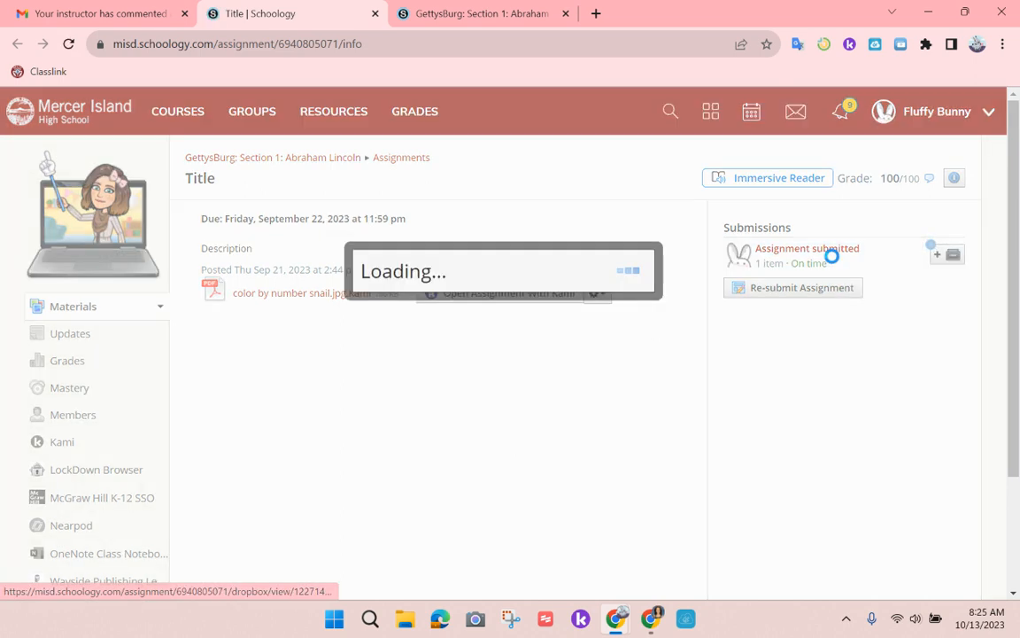